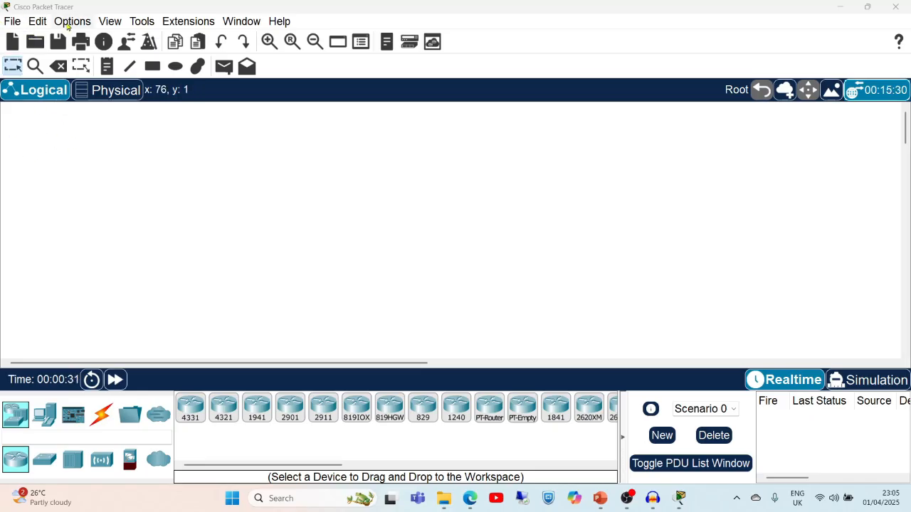
In Preferences, set the font size to 16 pt, apply it, and close the dialog.
click(68, 23)
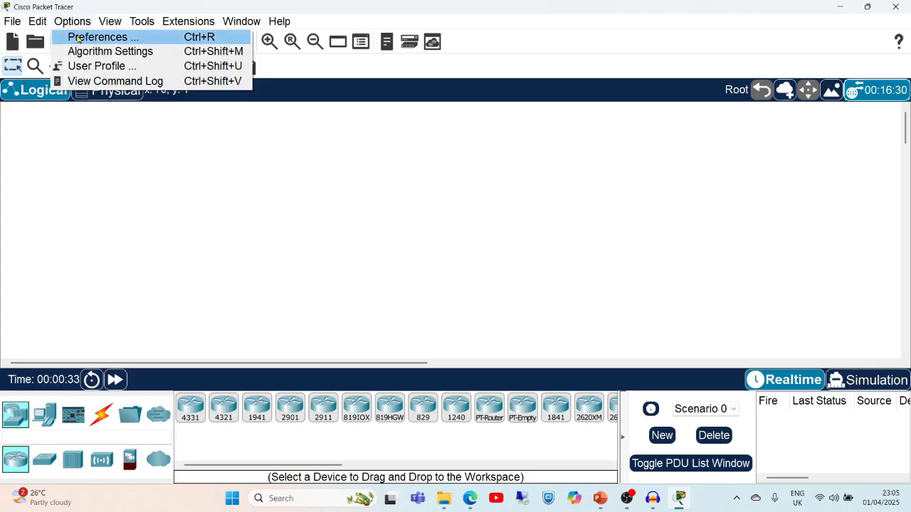
click(78, 37)
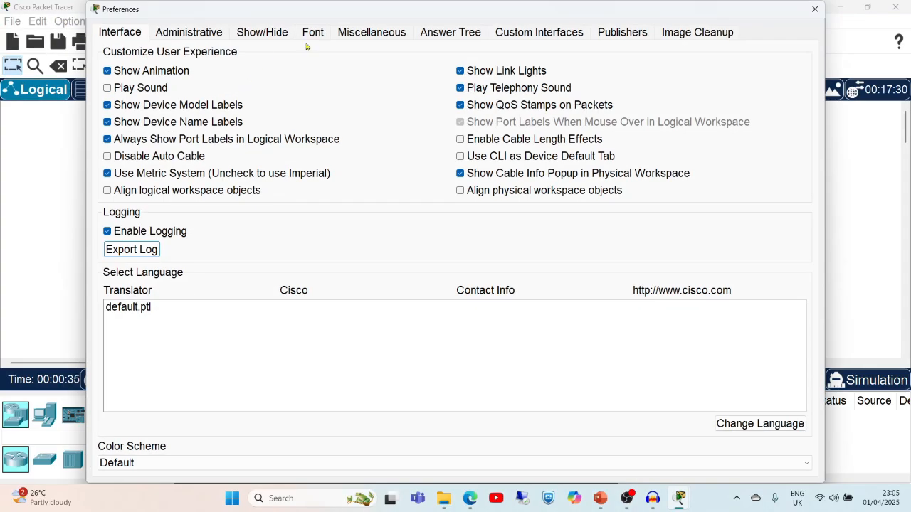
click(314, 35)
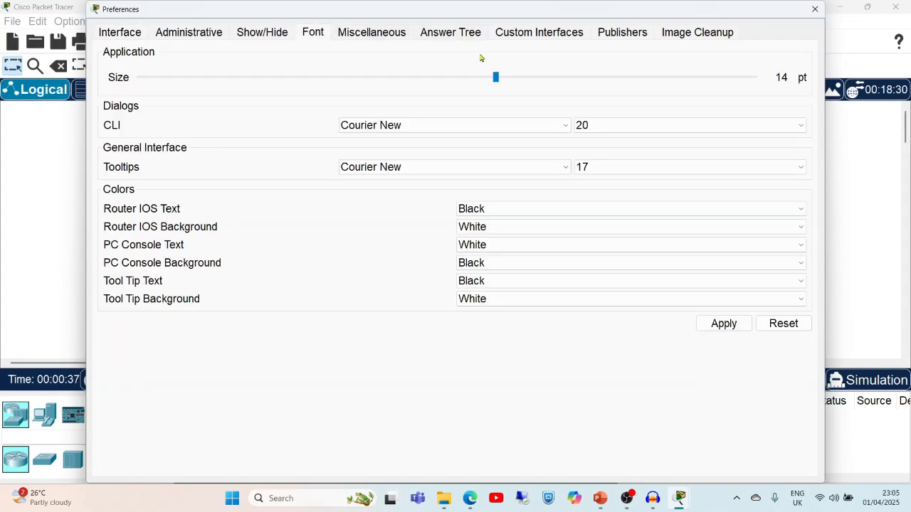
drag(495, 77, 587, 83)
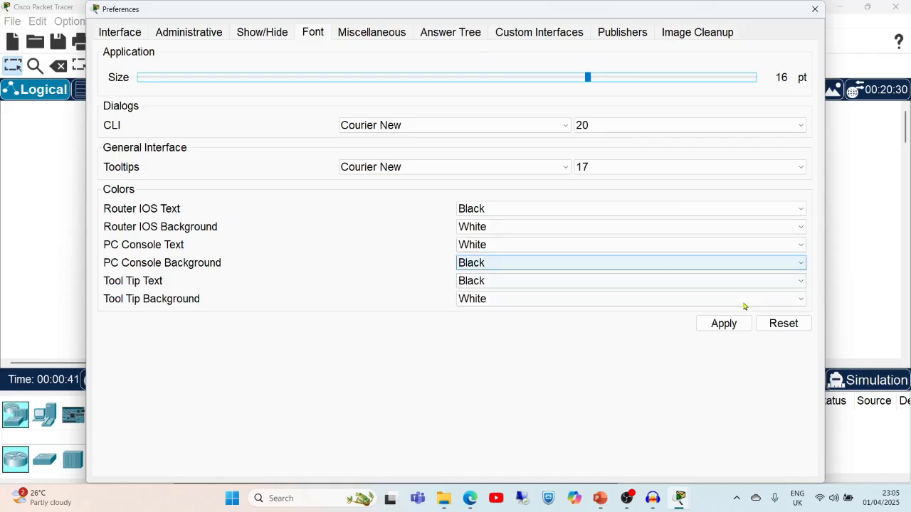
mouse_move(588, 80)
mouse_down()
mouse_move(618, 80)
mouse_move(583, 88)
mouse_up()
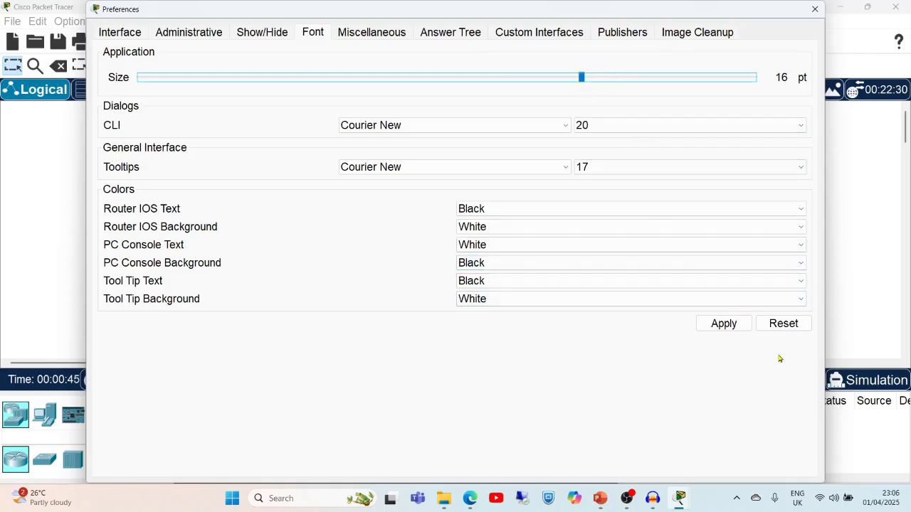
click(736, 329)
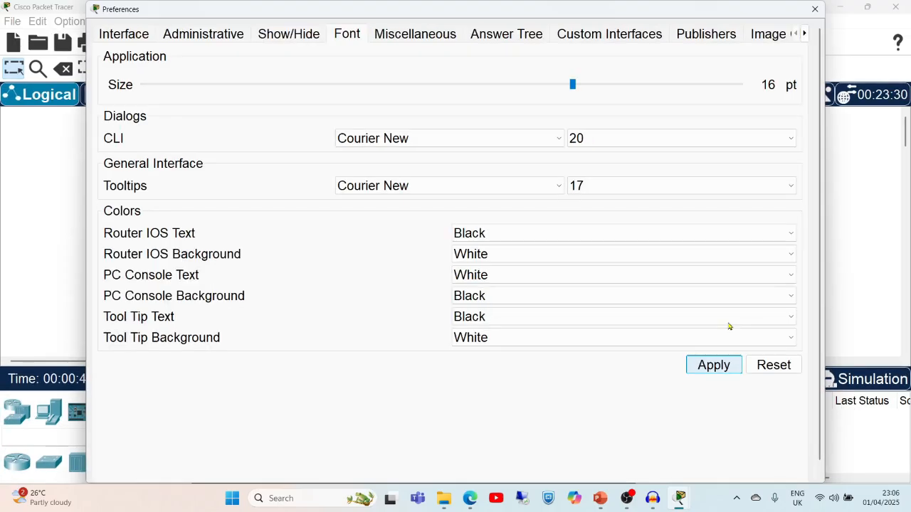
click(815, 8)
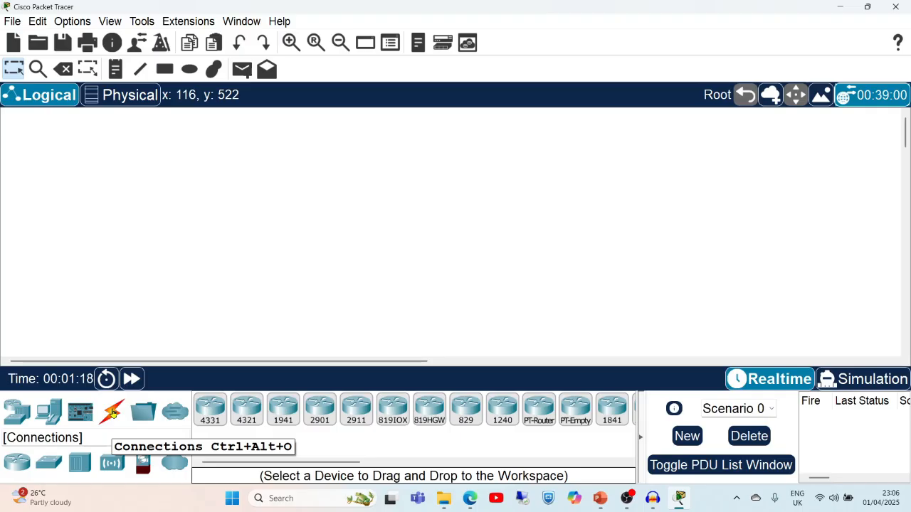
click(19, 420)
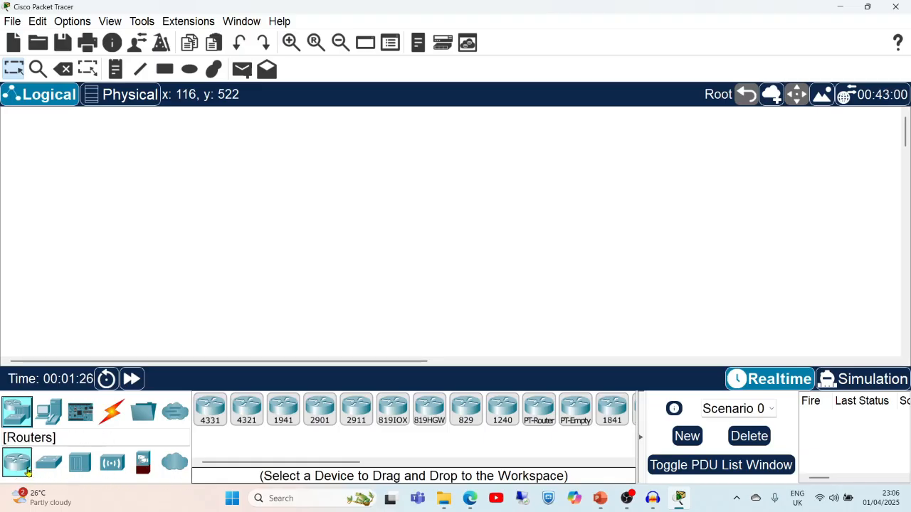
click(51, 462)
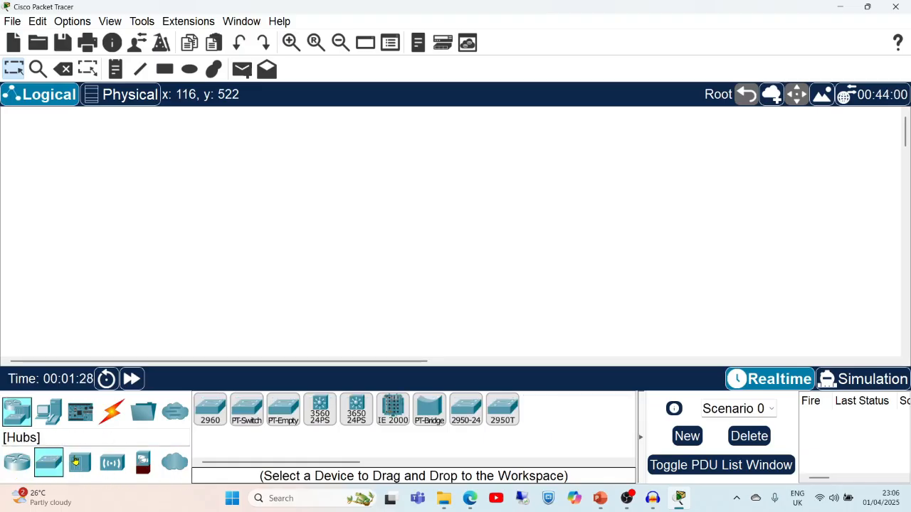
click(78, 462)
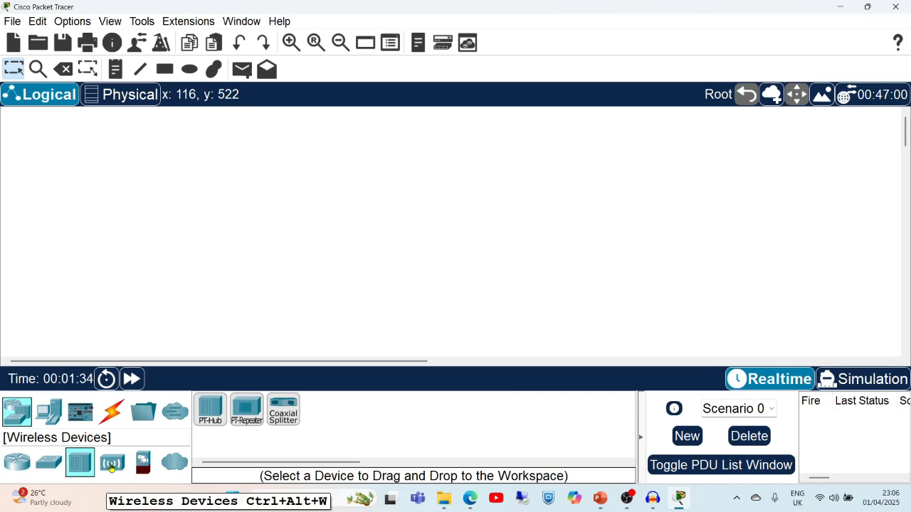
click(111, 464)
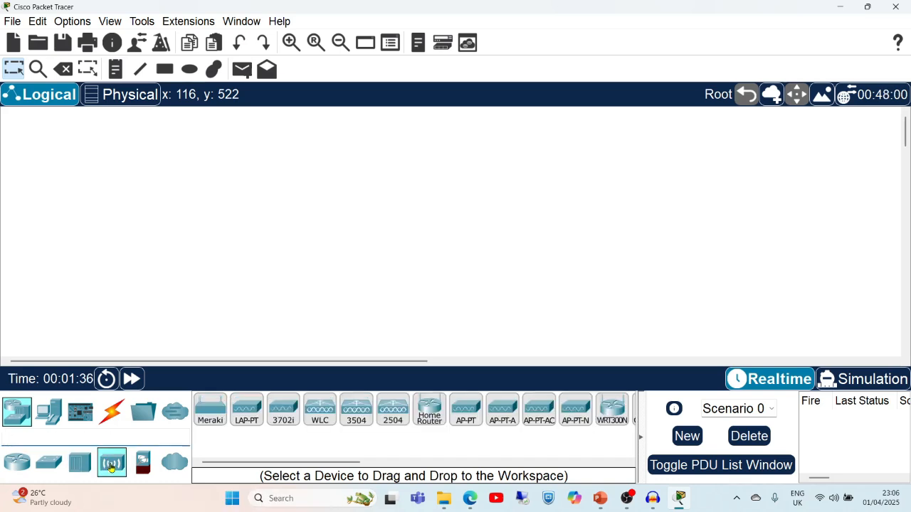
click(22, 465)
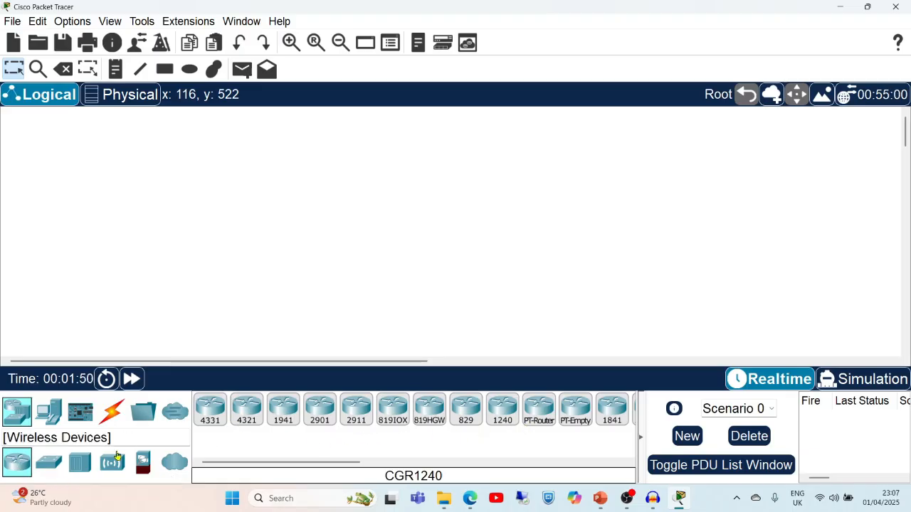
click(49, 464)
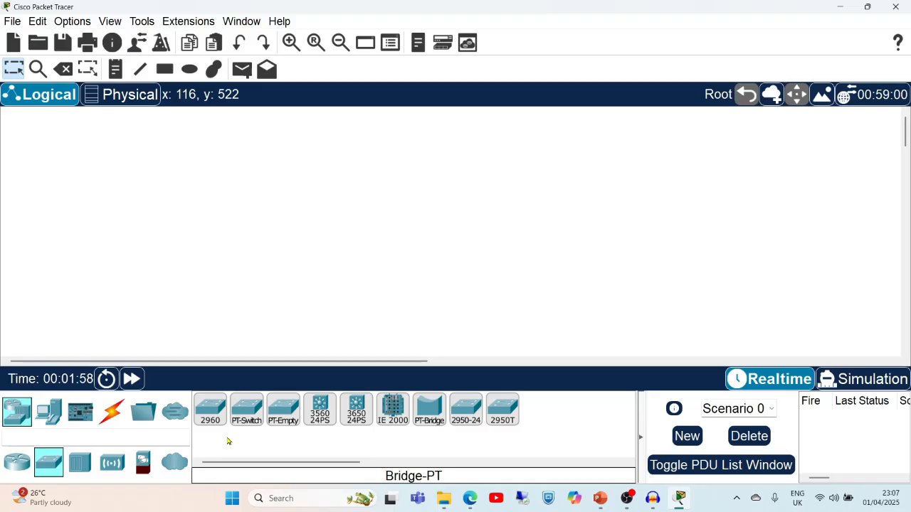
click(15, 413)
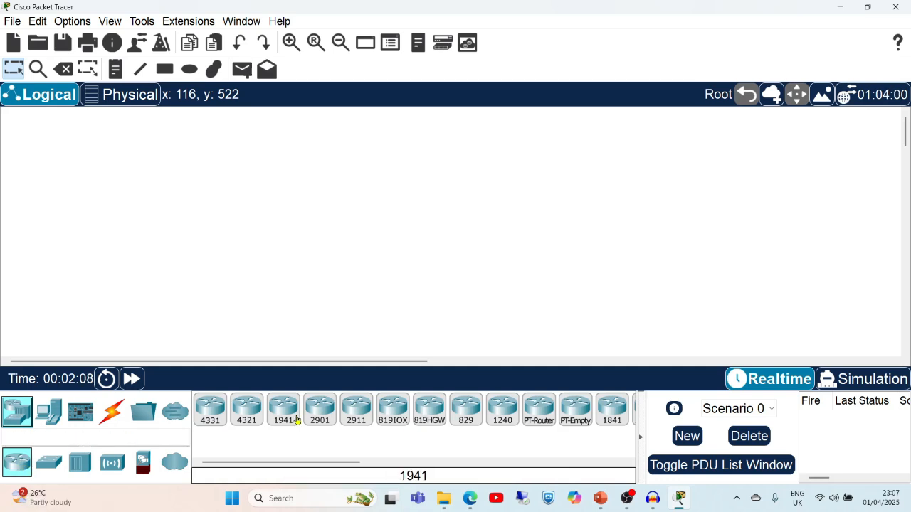
Place a 2911 router and a 2960 switch, aligning the switch directly under the router.
click(356, 413)
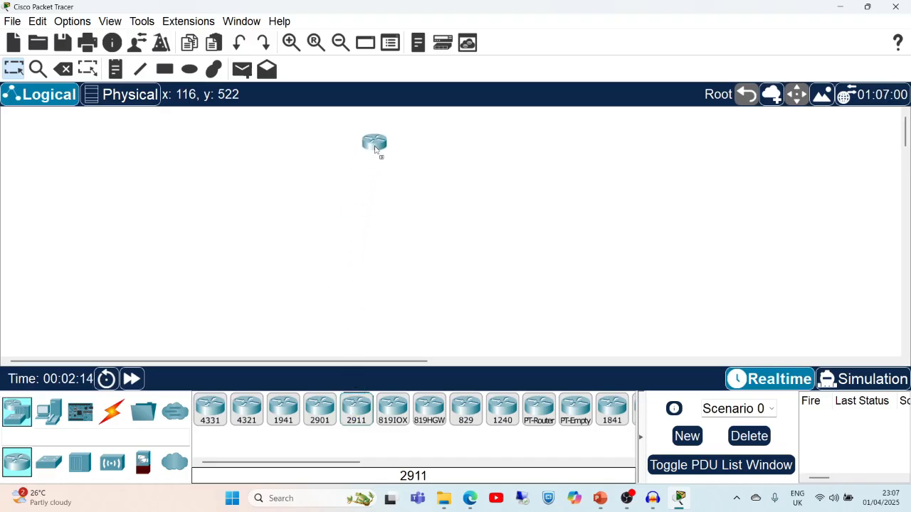
click(375, 149)
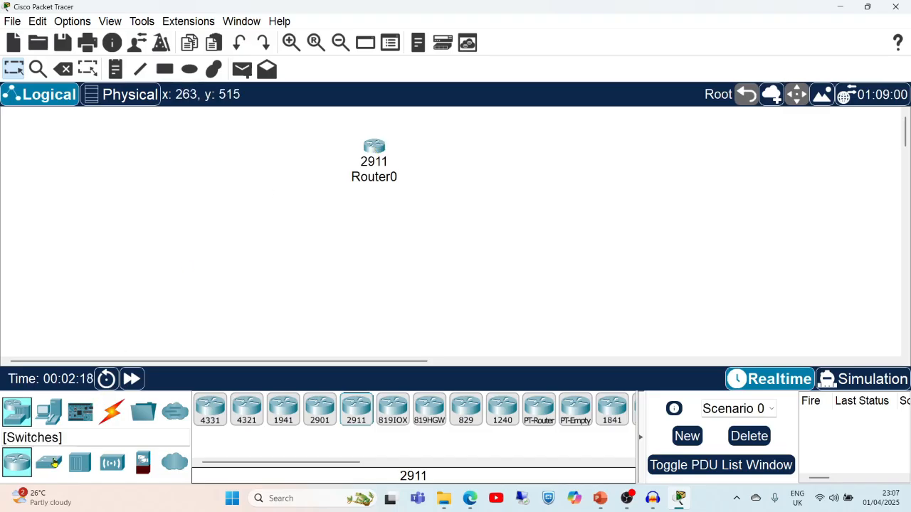
click(53, 464)
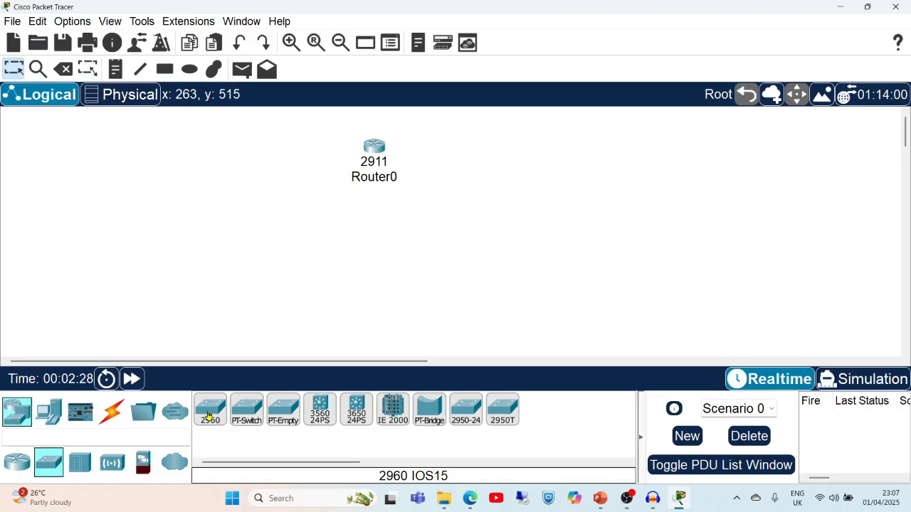
drag(208, 416, 373, 269)
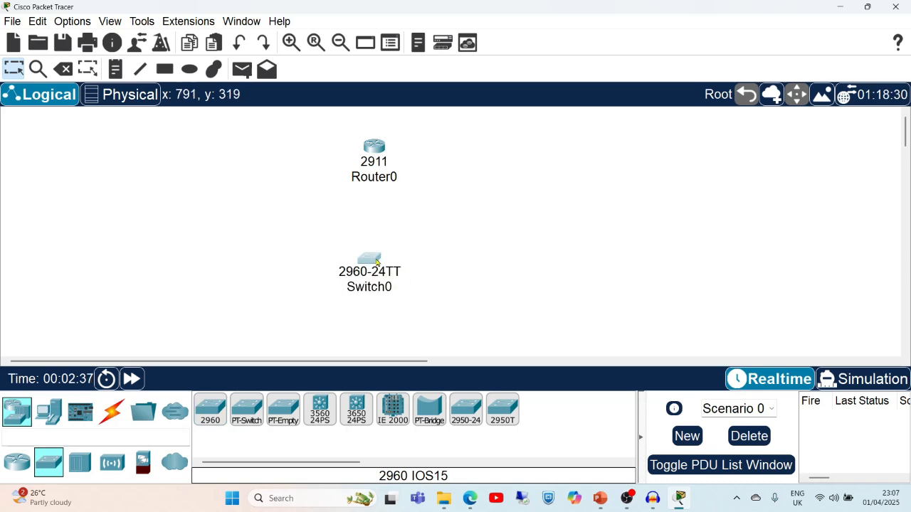
drag(377, 156, 316, 143)
drag(374, 242, 314, 227)
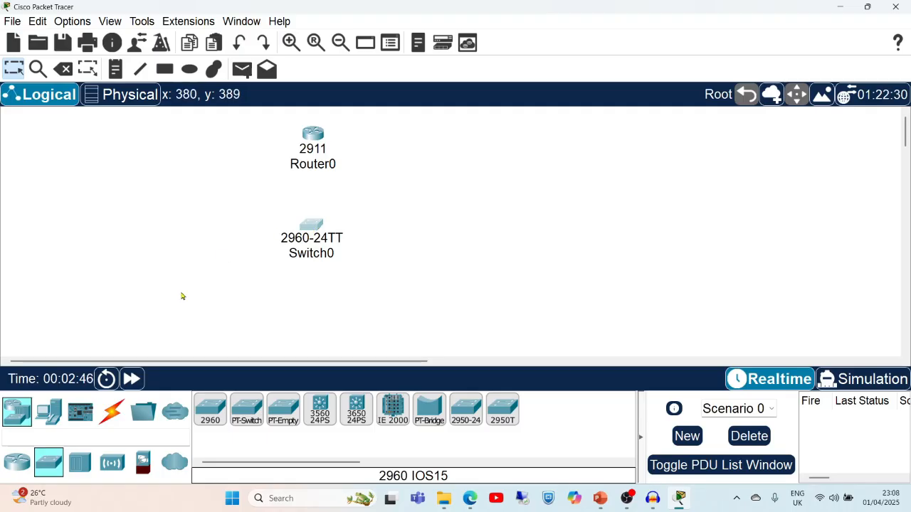
Add PC0 and PC1 below the switch and Server0 to its right.
click(55, 414)
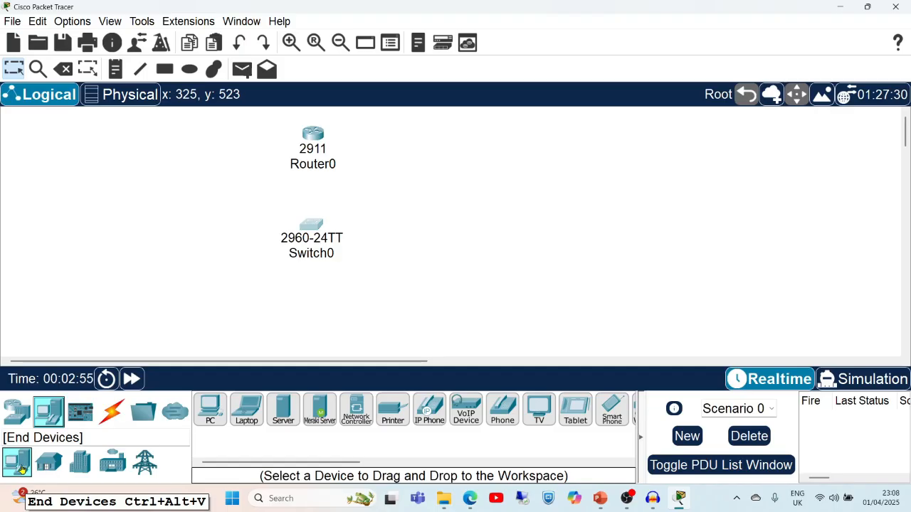
click(212, 418)
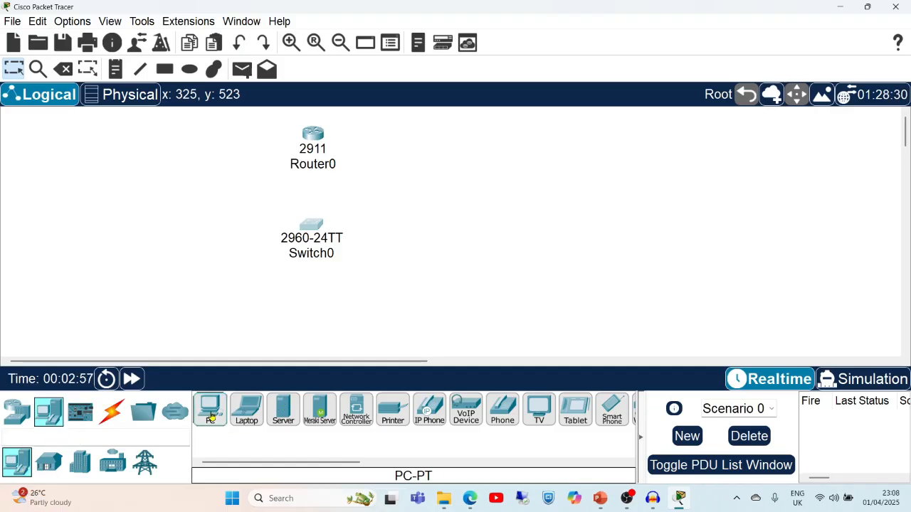
click(200, 310)
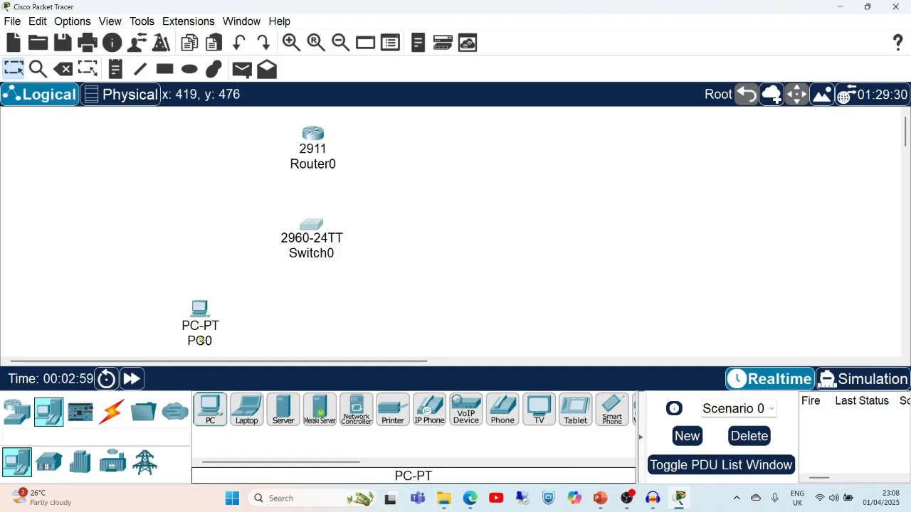
drag(210, 413, 417, 315)
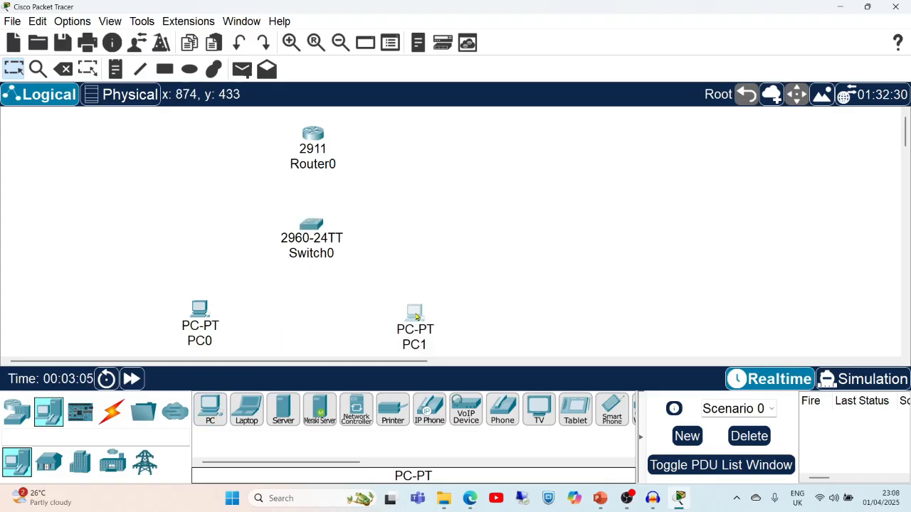
click(286, 418)
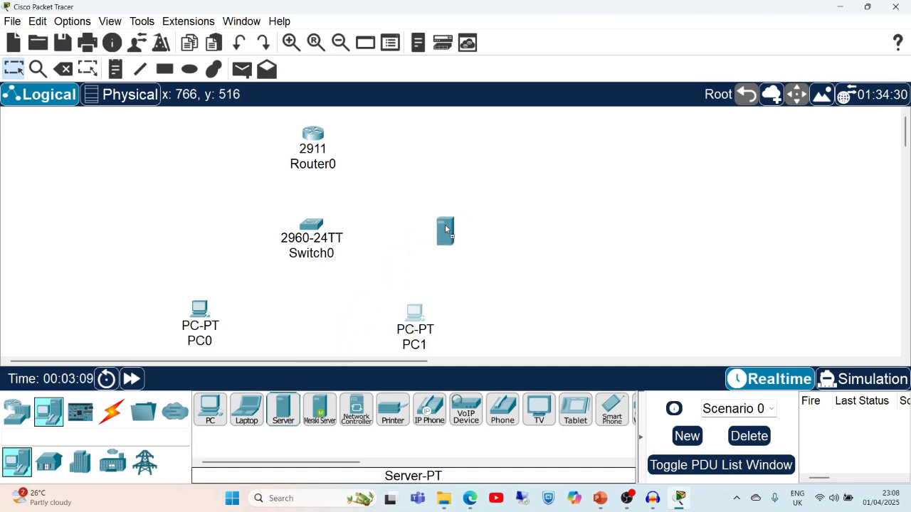
click(460, 229)
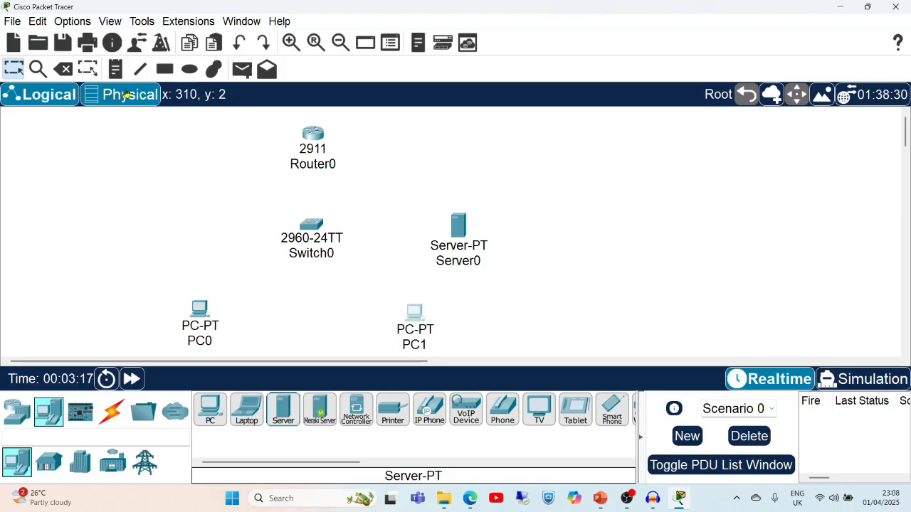
Add an 'EmailServer' text note beside Server0.
click(115, 71)
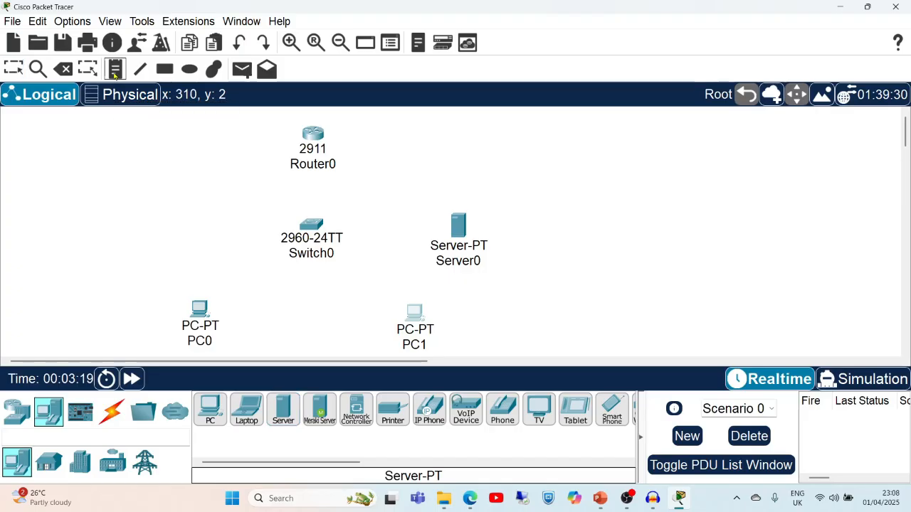
click(474, 266)
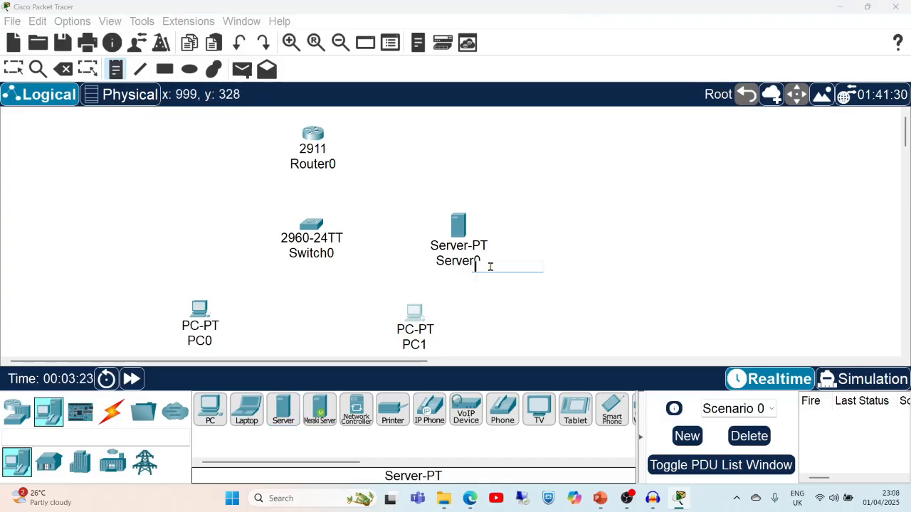
text(EmailServer)
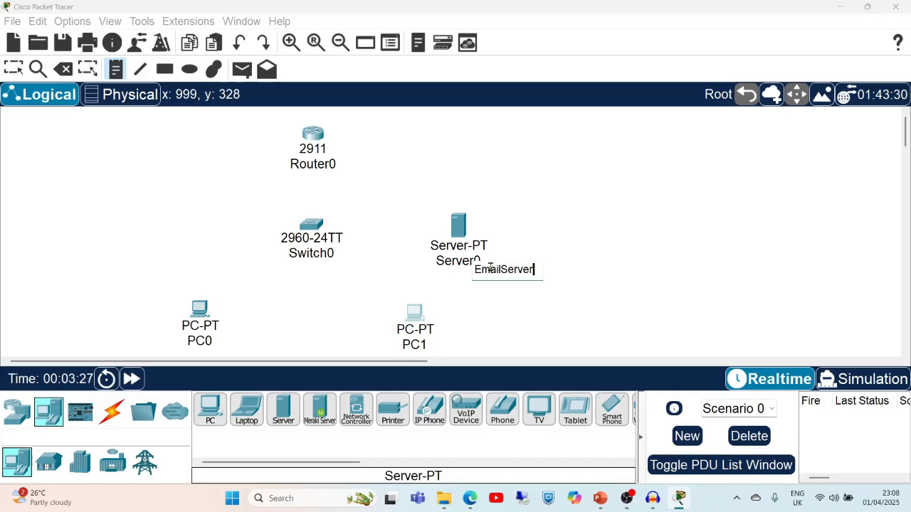
click(673, 236)
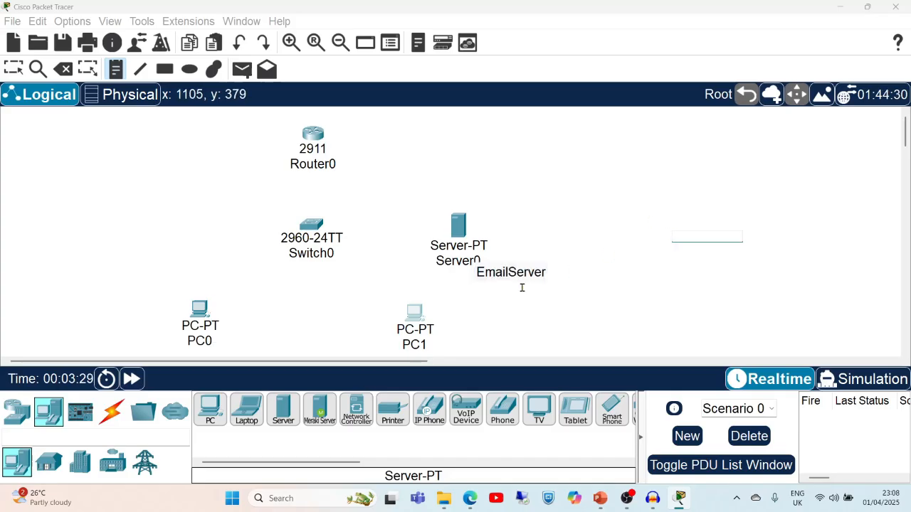
click(113, 72)
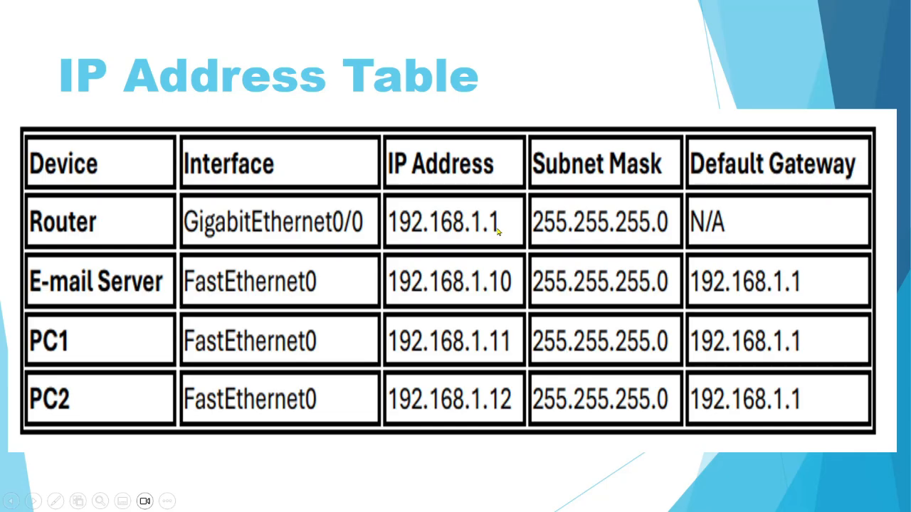
Leave the address-table slideshow and open Router0's GigabitEthernet0/0 interface settings.
key(Escape)
click(841, 21)
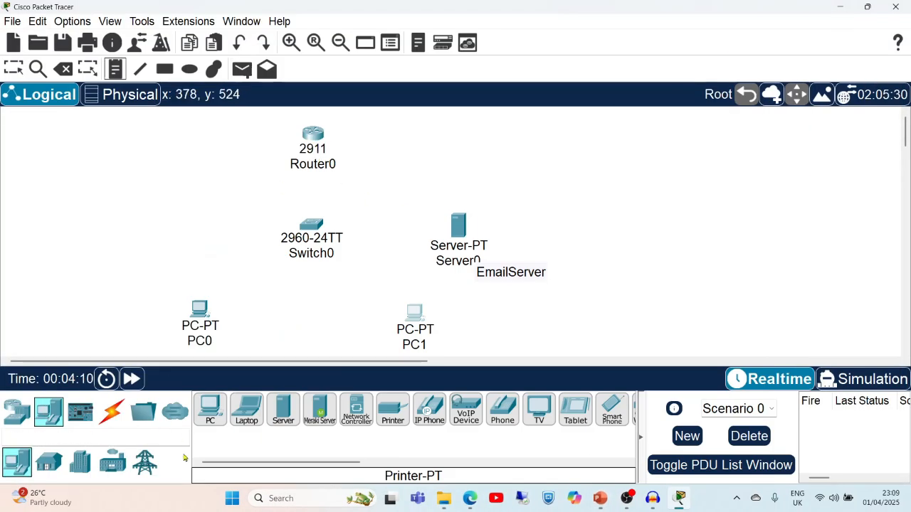
click(112, 412)
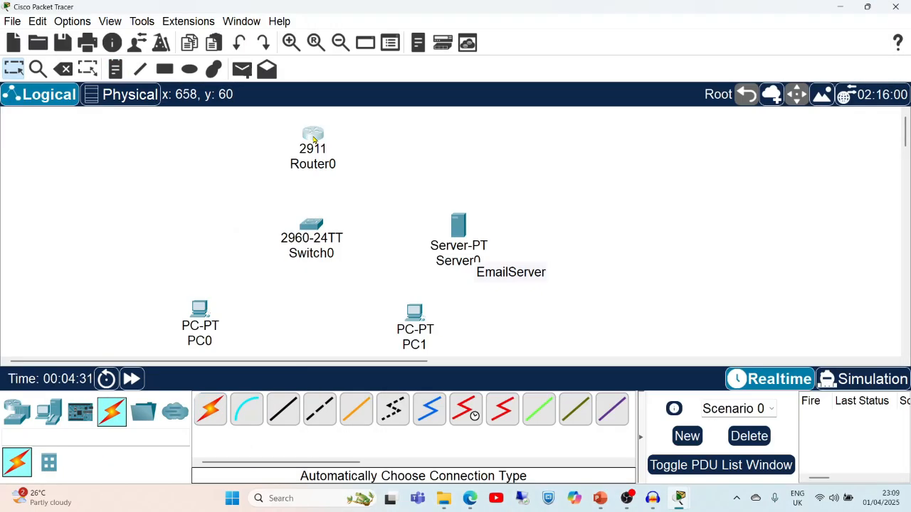
click(314, 140)
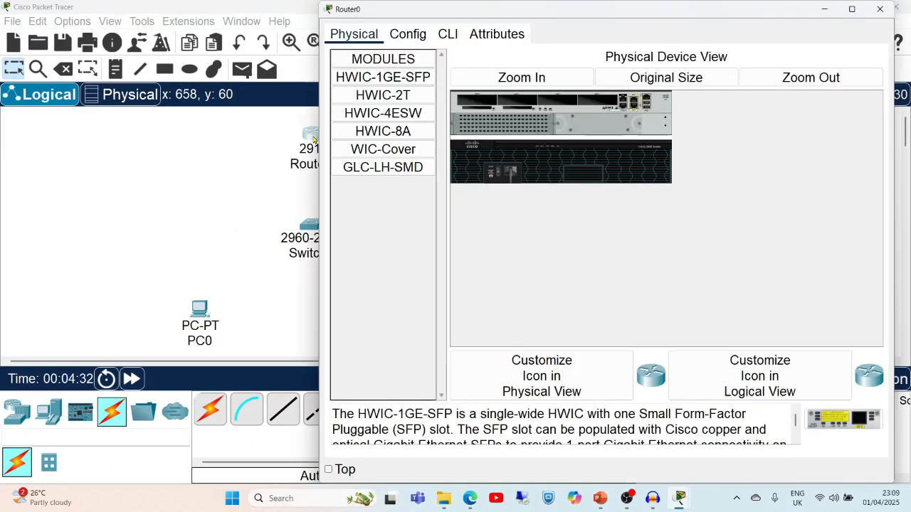
click(408, 35)
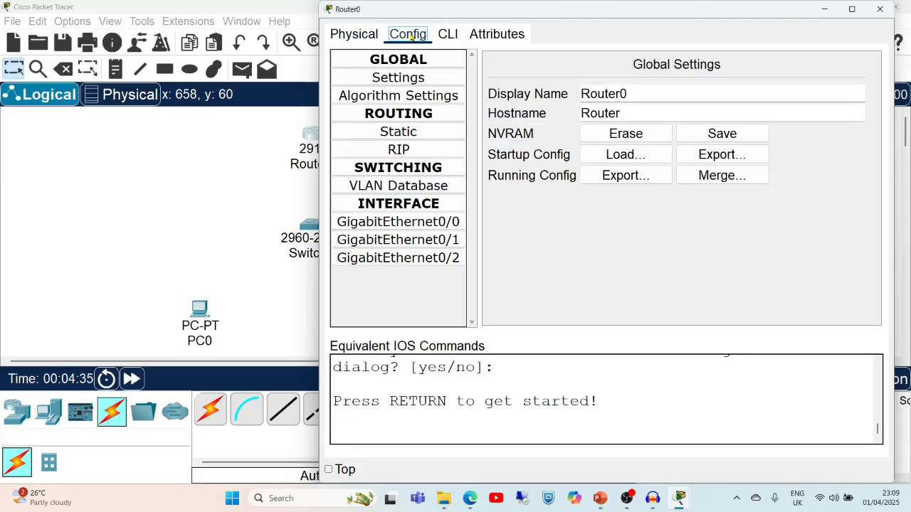
click(413, 223)
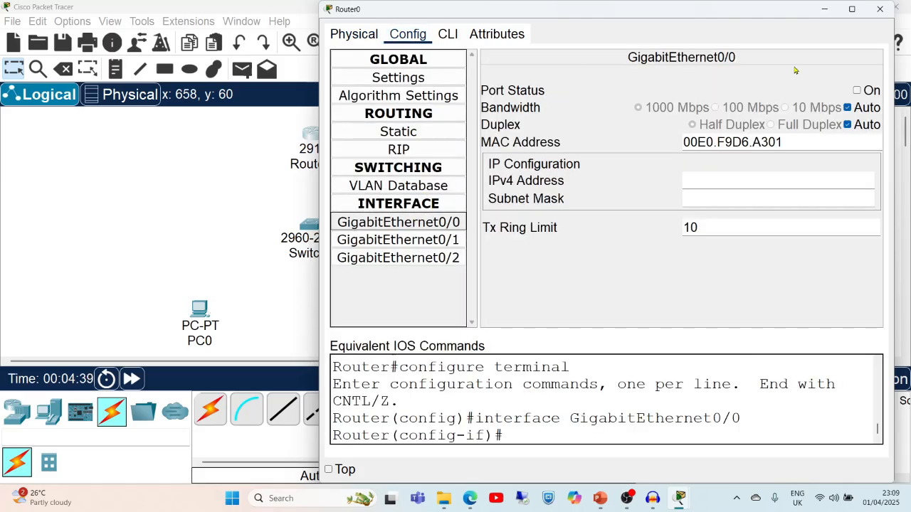
Turn GigabitEthernet0/0 on with address 192.168.1.1 and mask 255.255.255.0.
click(857, 92)
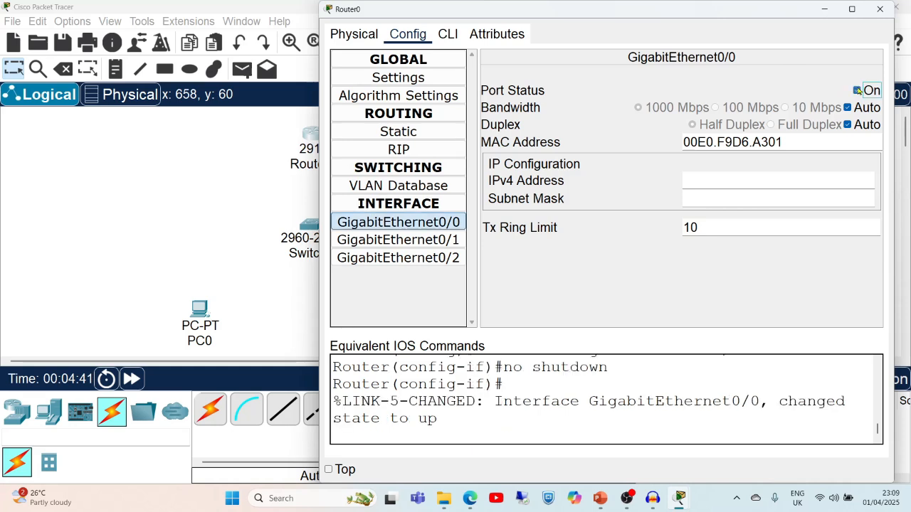
click(748, 183)
text(192.16)
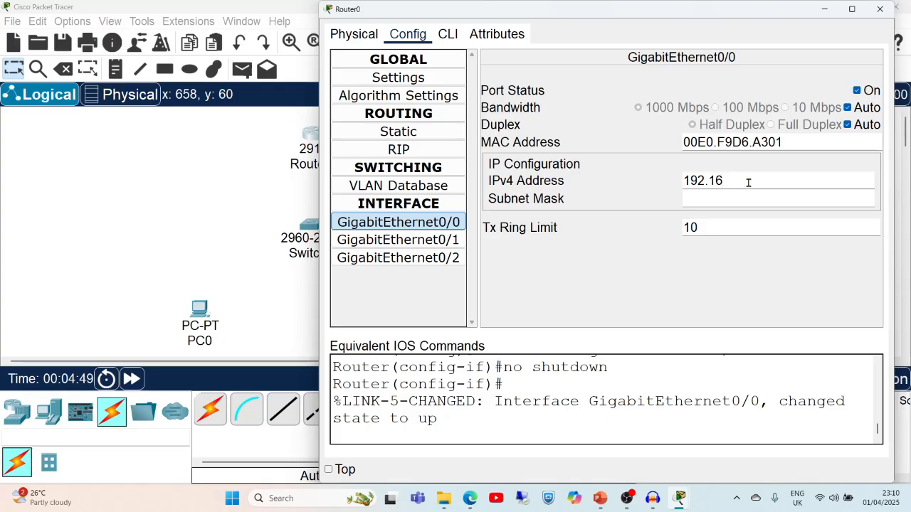
text(8.)
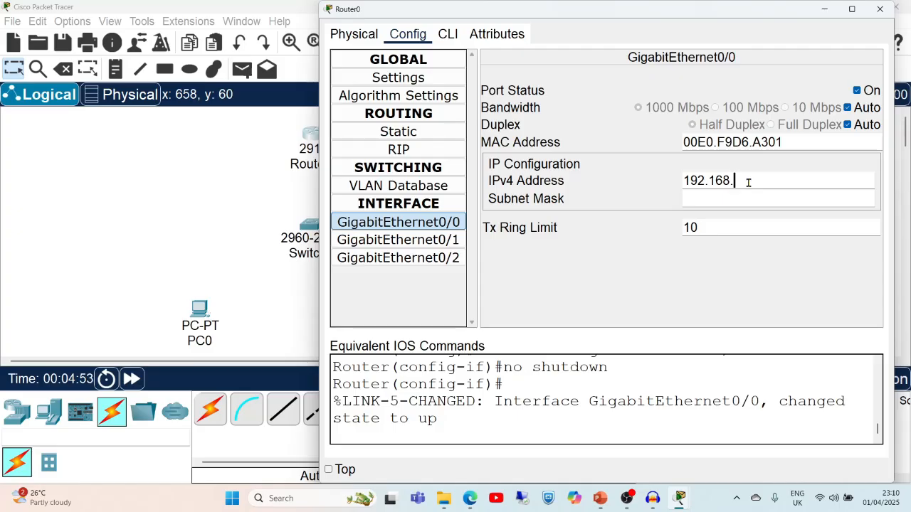
text(1.1)
key(alt+Tab)
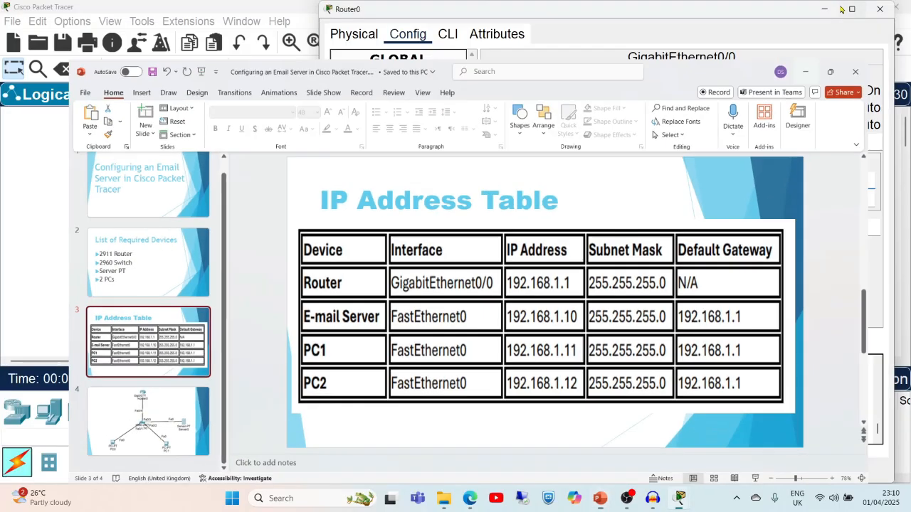
click(841, 8)
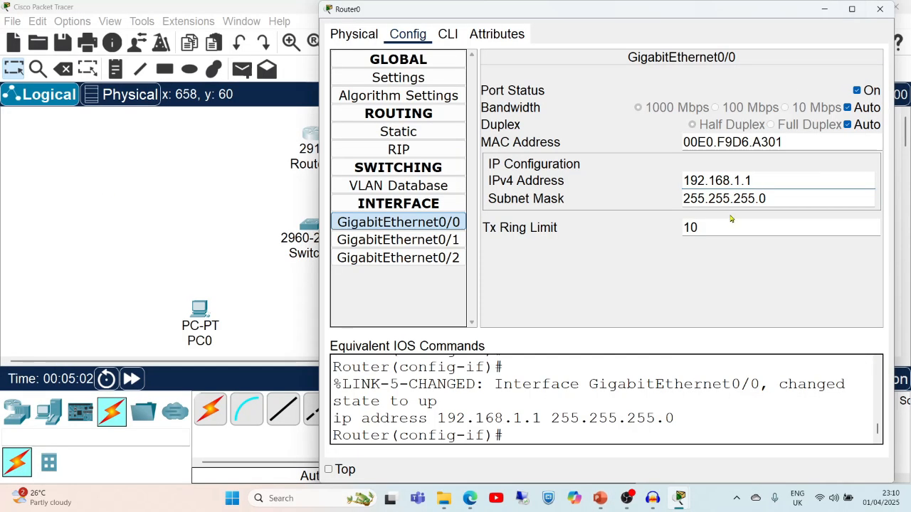
click(788, 196)
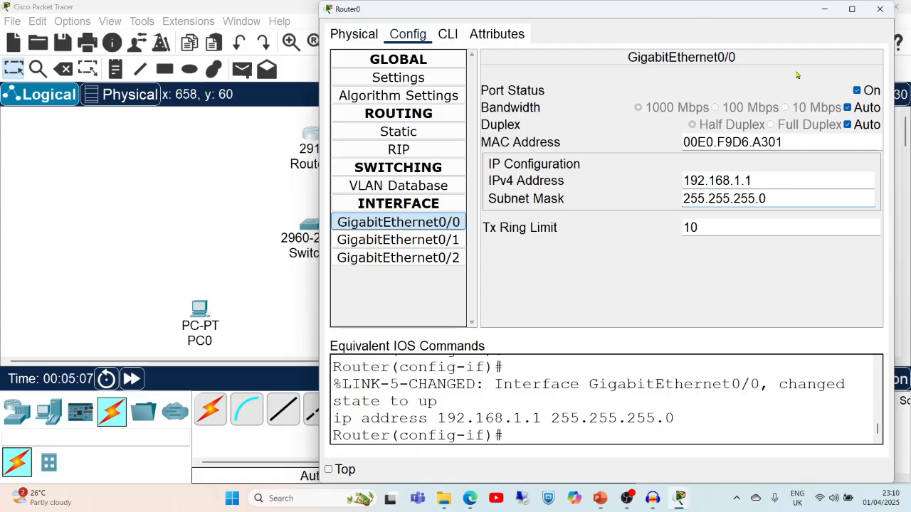
click(880, 9)
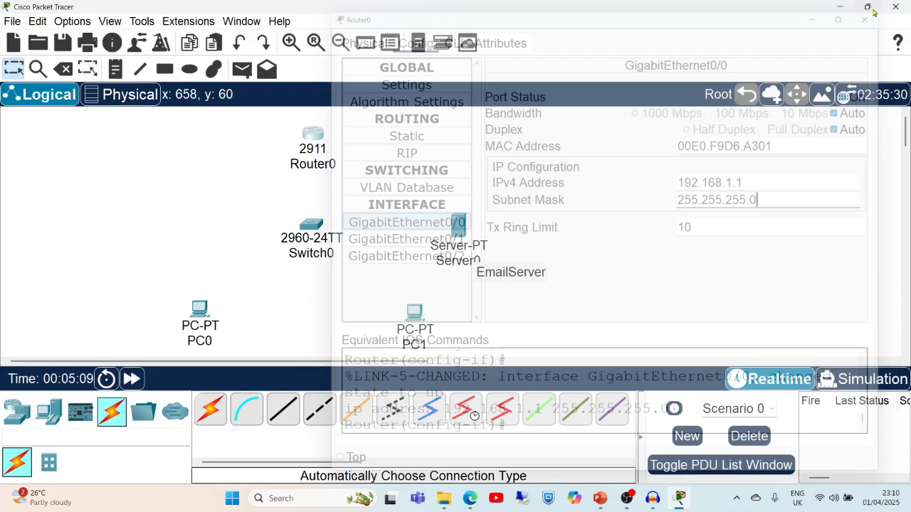
click(600, 498)
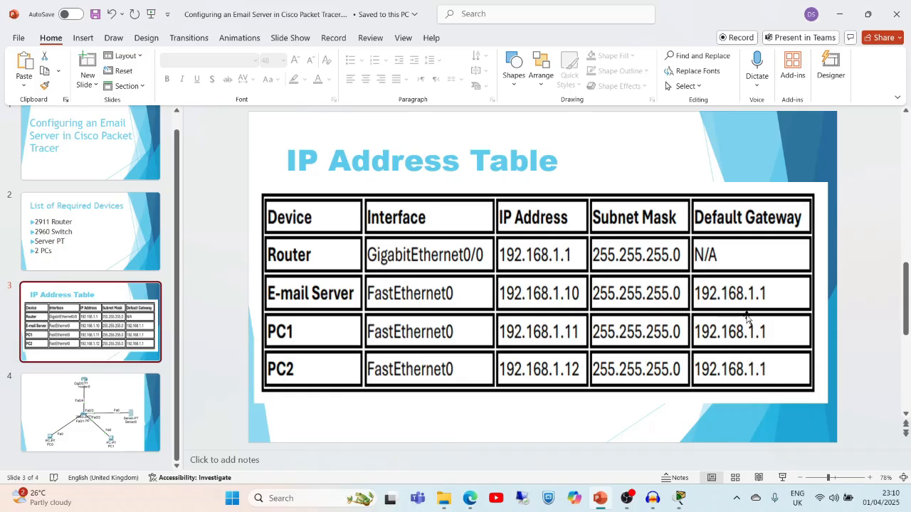
click(841, 19)
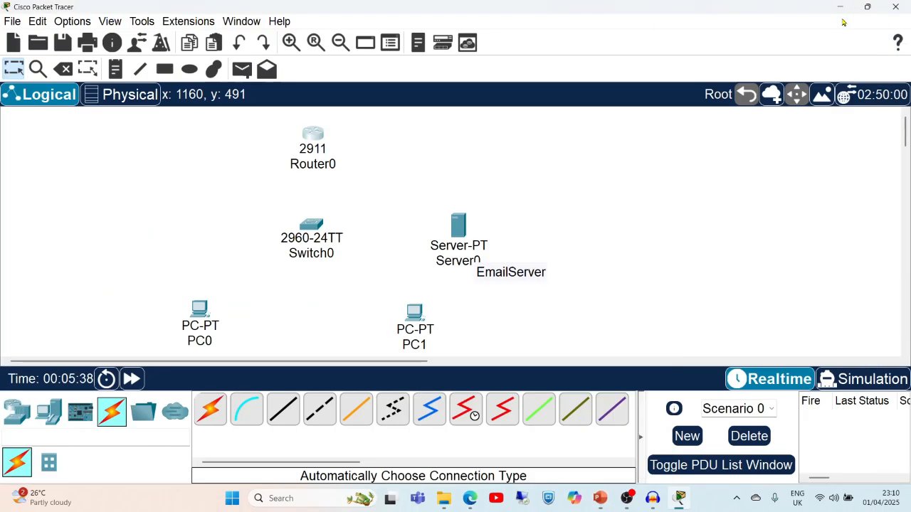
In Server0's IP Configuration, enter 192.168.1.10, mask 255.255.255.0 and gateway 192.168.1.1.
click(457, 223)
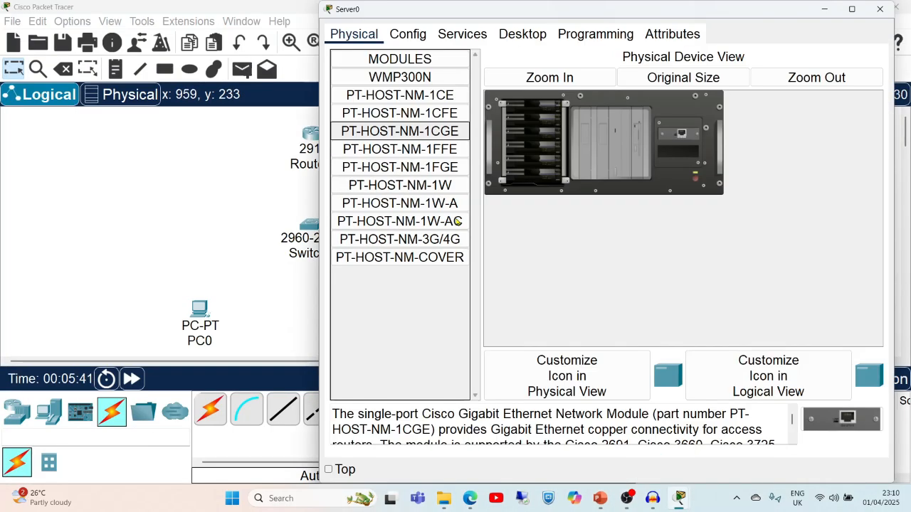
click(514, 35)
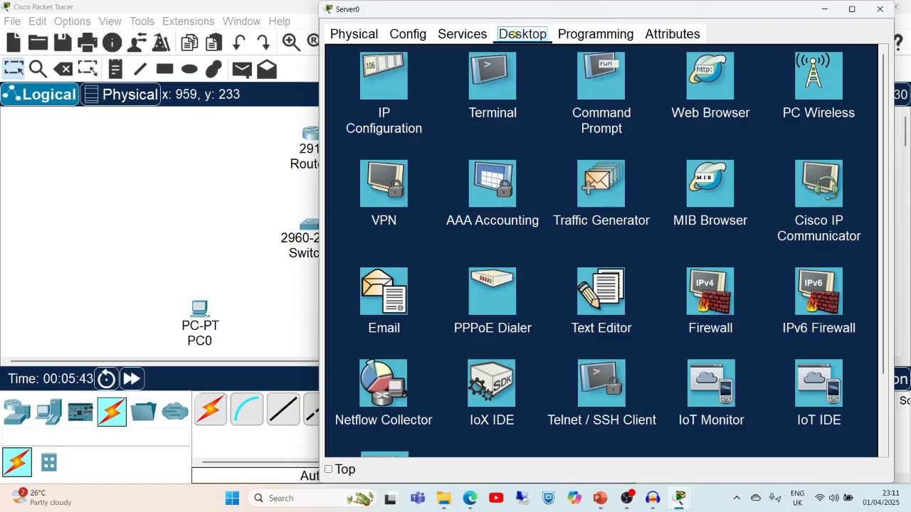
click(384, 80)
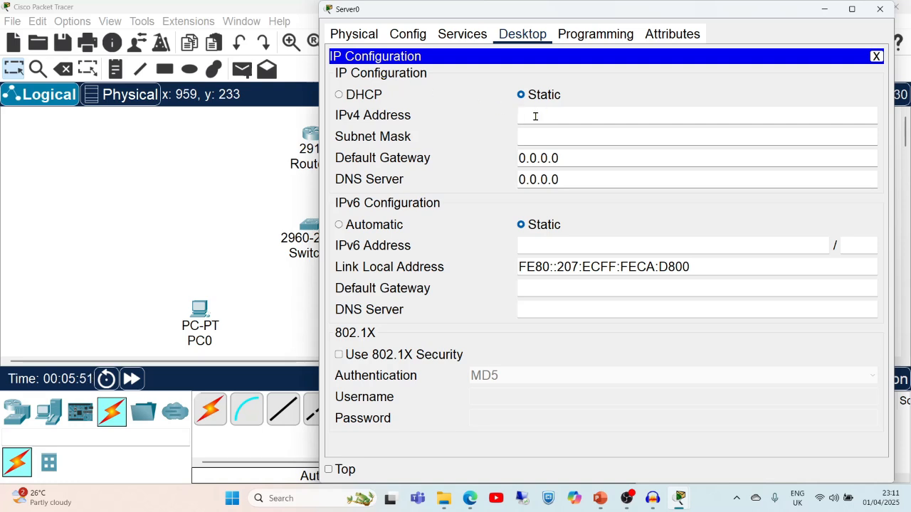
text(192.)
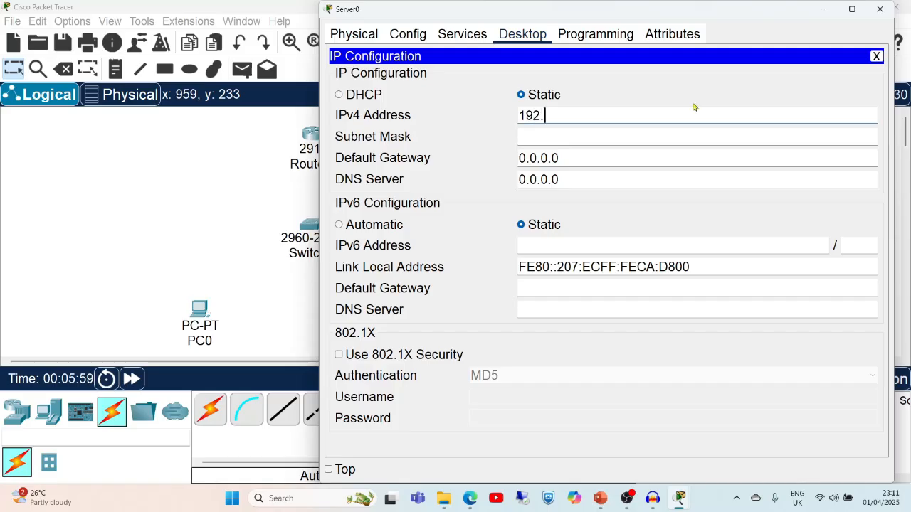
text(168.1.)
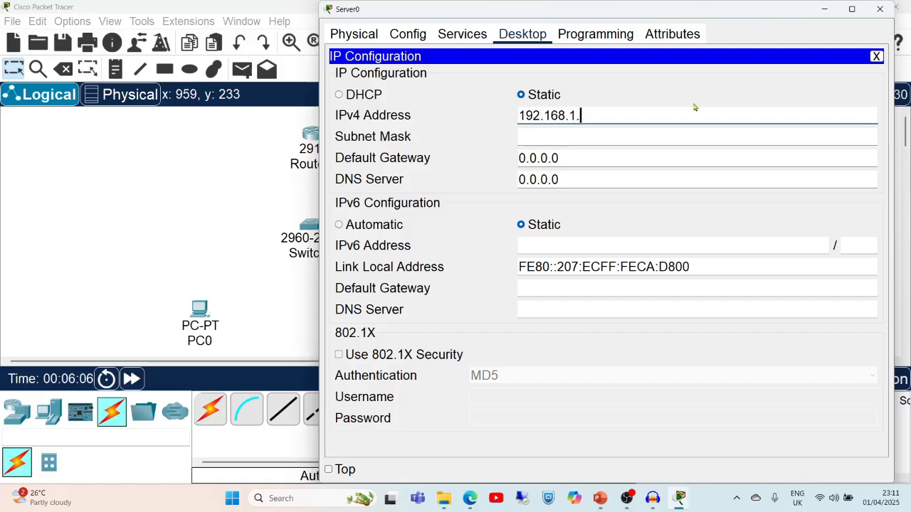
text(10)
click(533, 137)
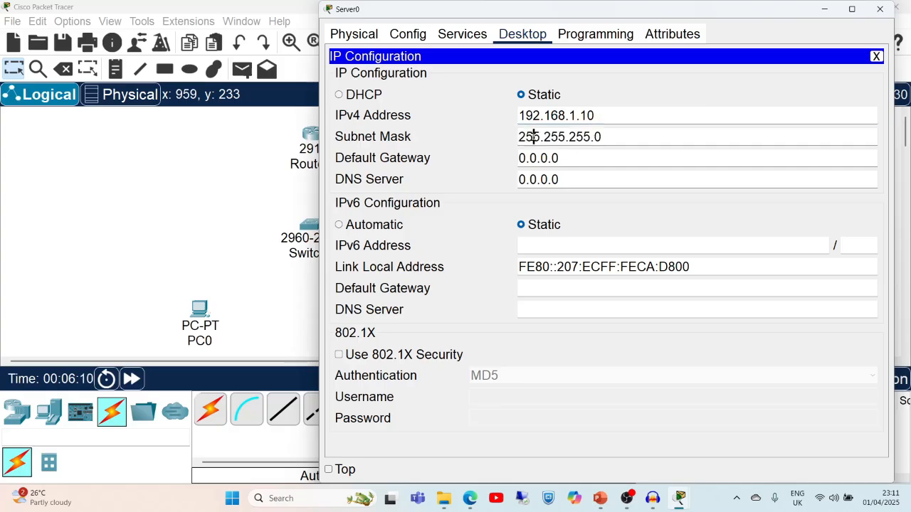
click(572, 153)
key(BackSpace)
key(BackSpace)
key(BackSpace)
key(BackSpace)
key(BackSpace)
key(BackSpace)
key(BackSpace)
text(192.168)
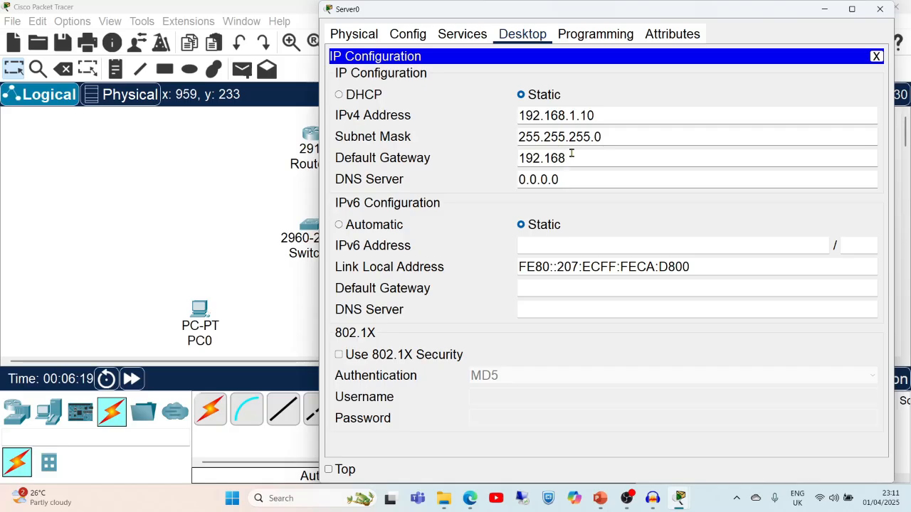
text(.1.1)
drag(594, 159, 518, 162)
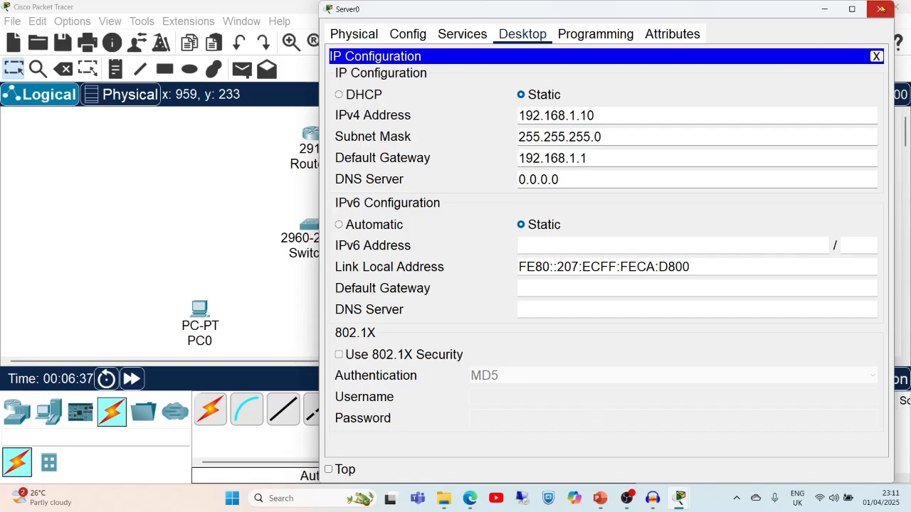
click(881, 9)
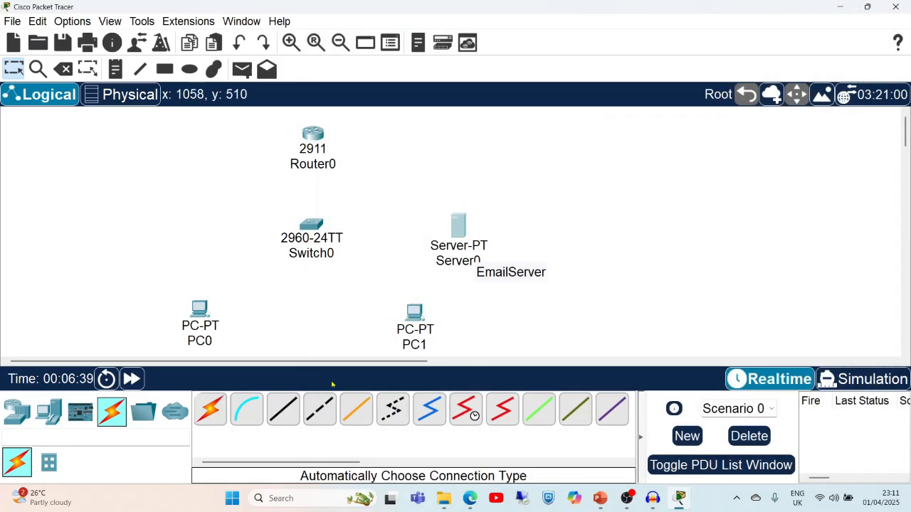
In PC0's IP Configuration, enter 192.168.1.11, mask 255.255.255.0 and gateway 192.168.1.1.
click(200, 312)
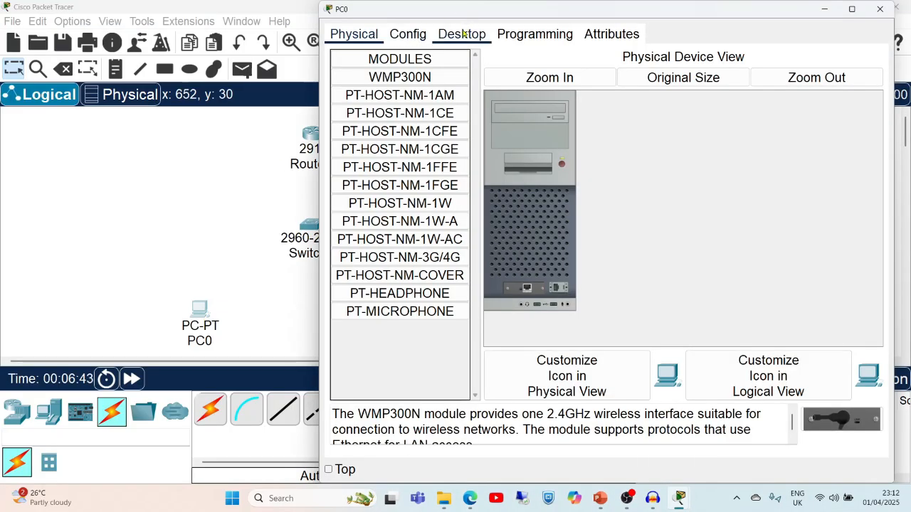
click(462, 33)
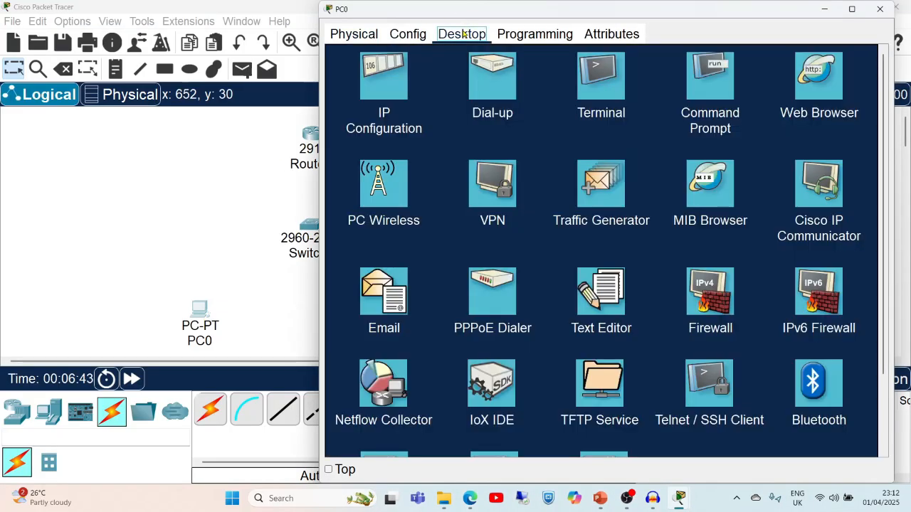
click(383, 80)
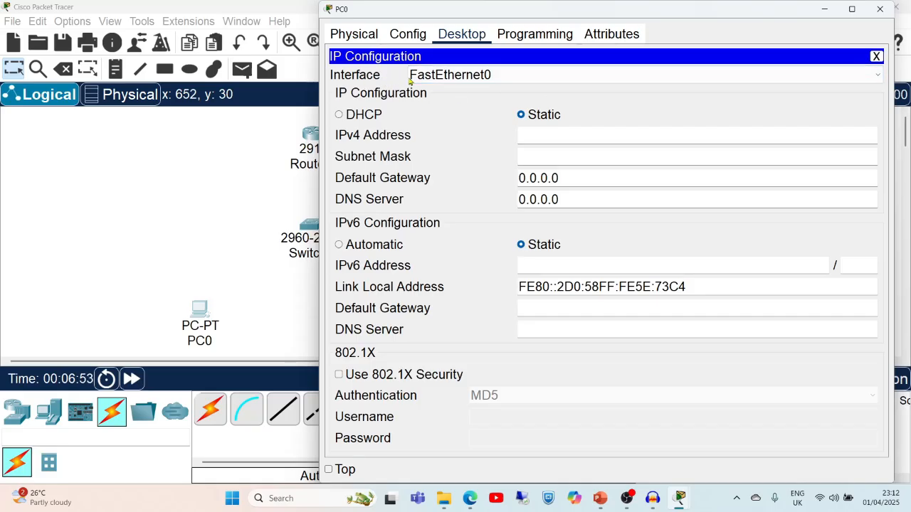
click(564, 128)
text(192.168.1.11)
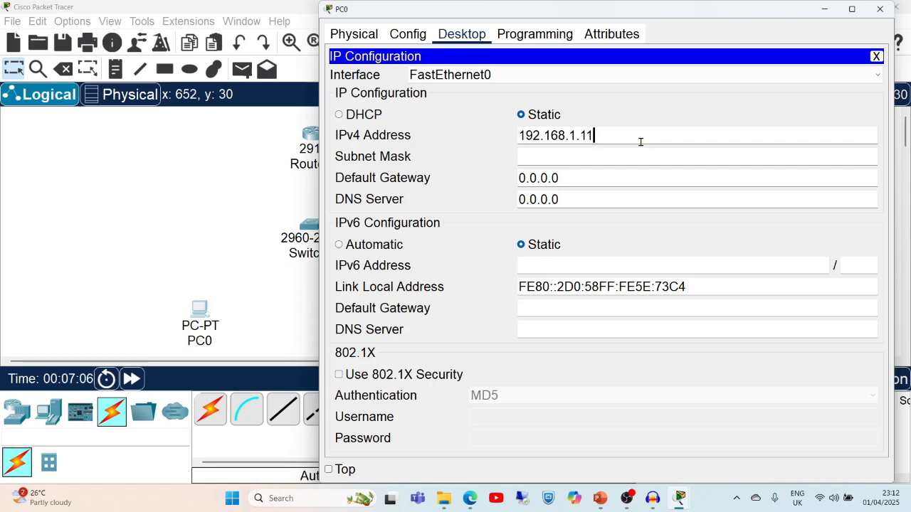
click(560, 157)
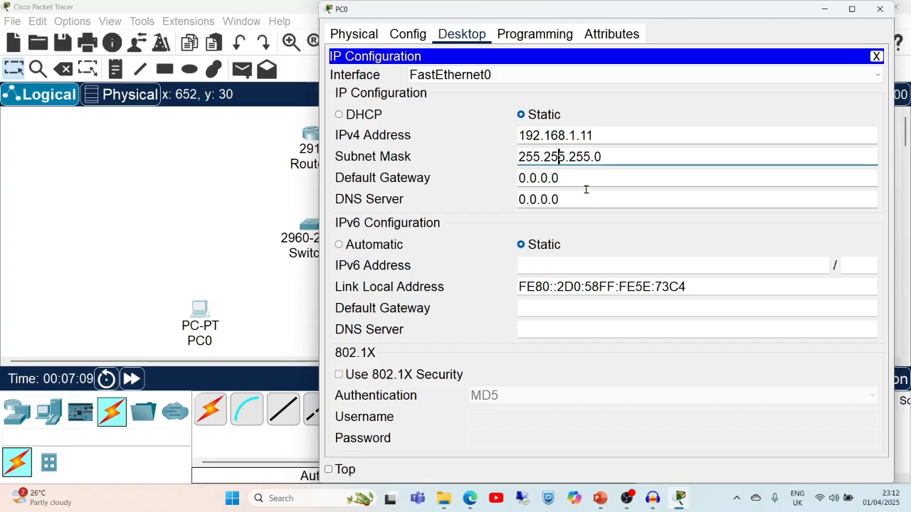
drag(565, 177, 507, 178)
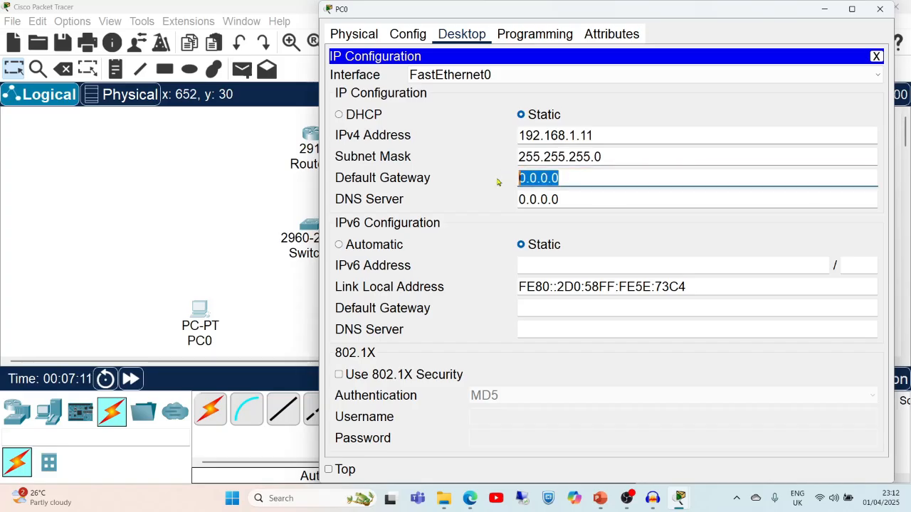
text(192.168.1.1)
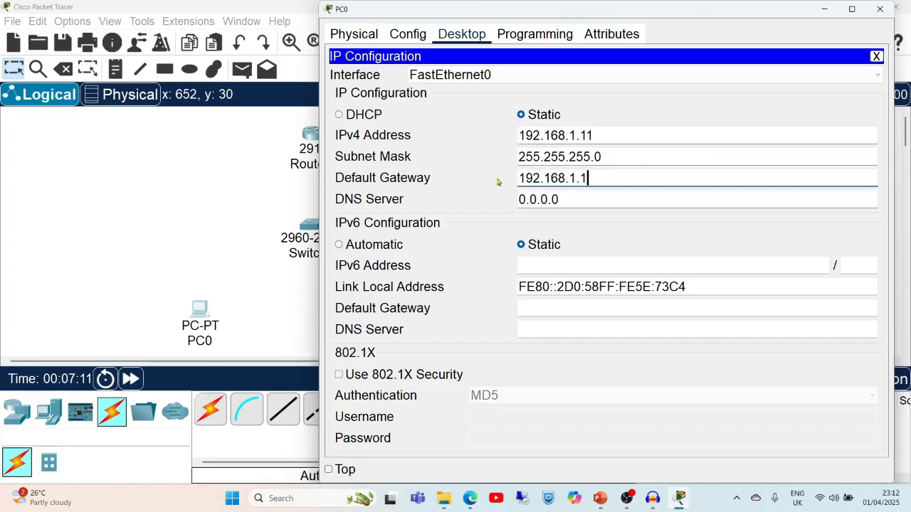
click(880, 9)
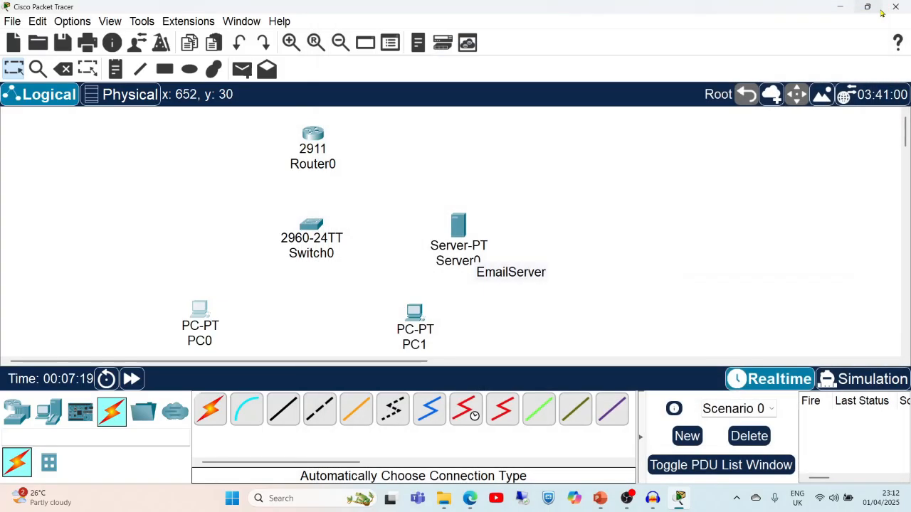
In PC1's IP Configuration, enter 192.168.1.12, mask 255.255.255.0 and gateway 192.168.1.1.
click(413, 313)
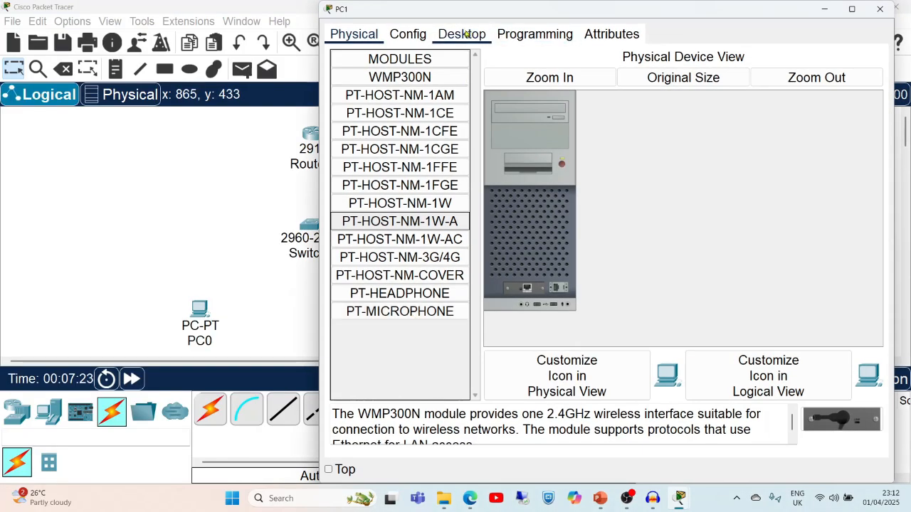
click(465, 34)
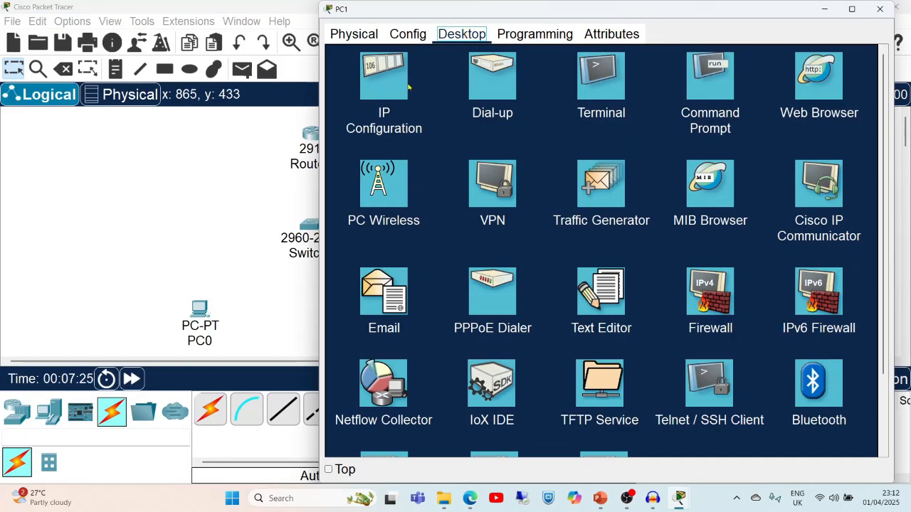
click(386, 88)
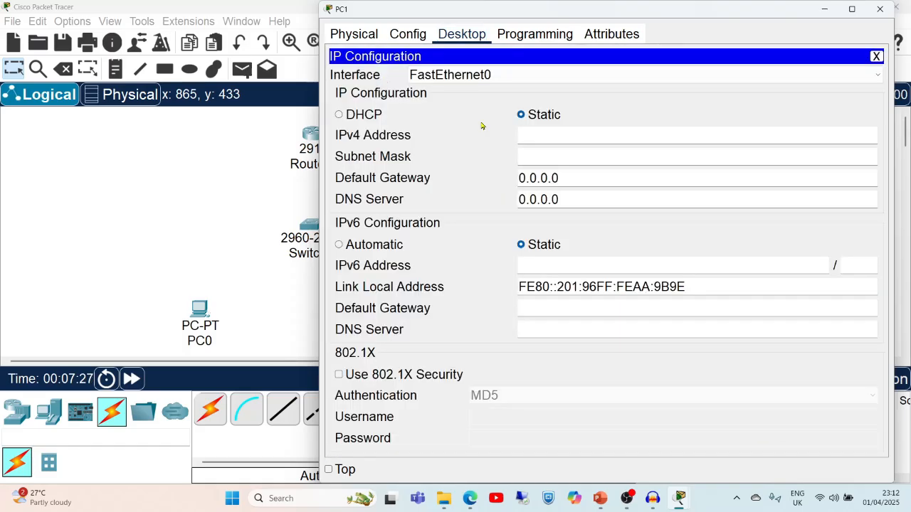
click(530, 129)
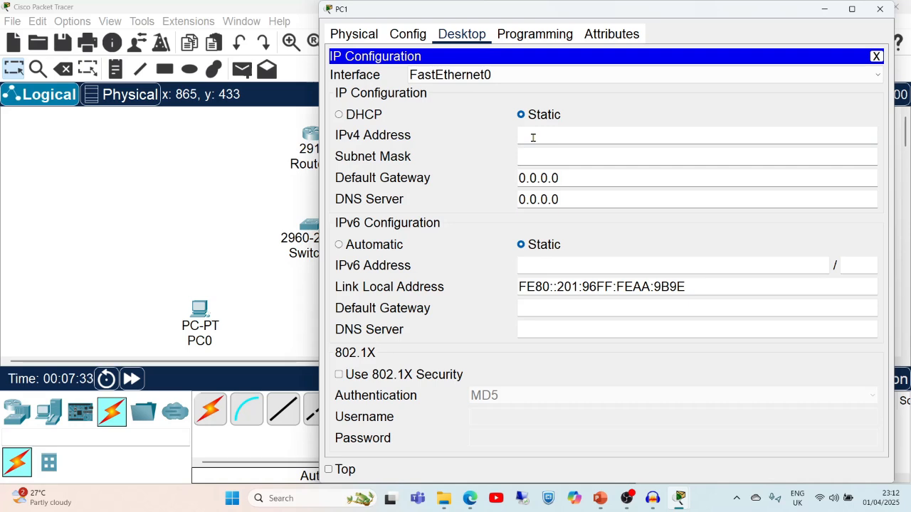
text(192.168.1.1)
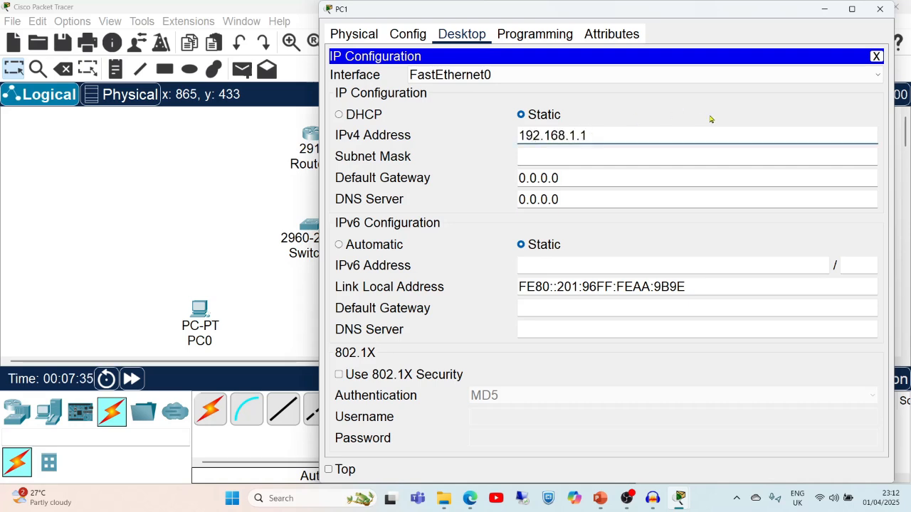
text(2)
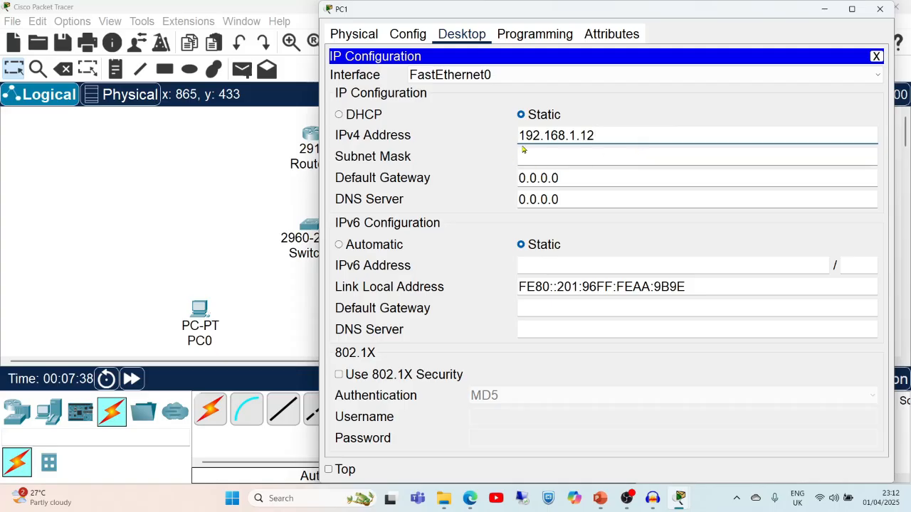
click(604, 160)
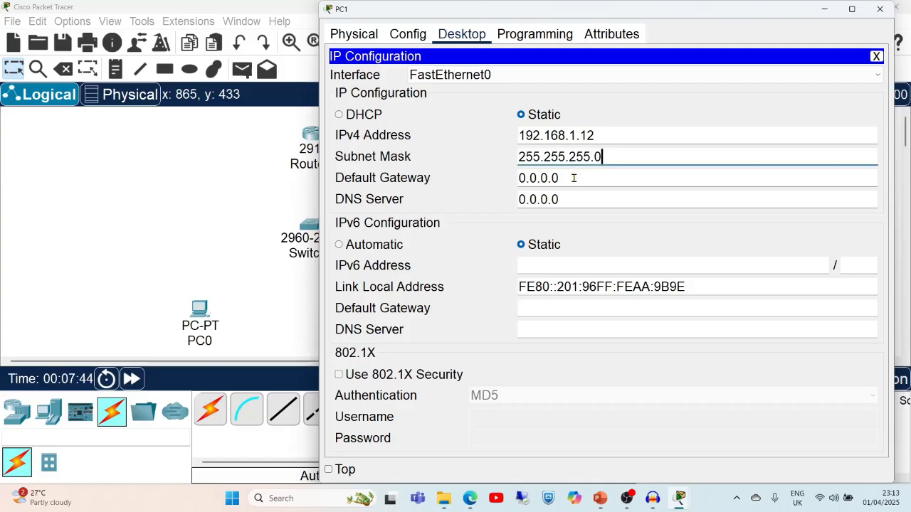
drag(573, 178, 504, 178)
text(192.168.1.1)
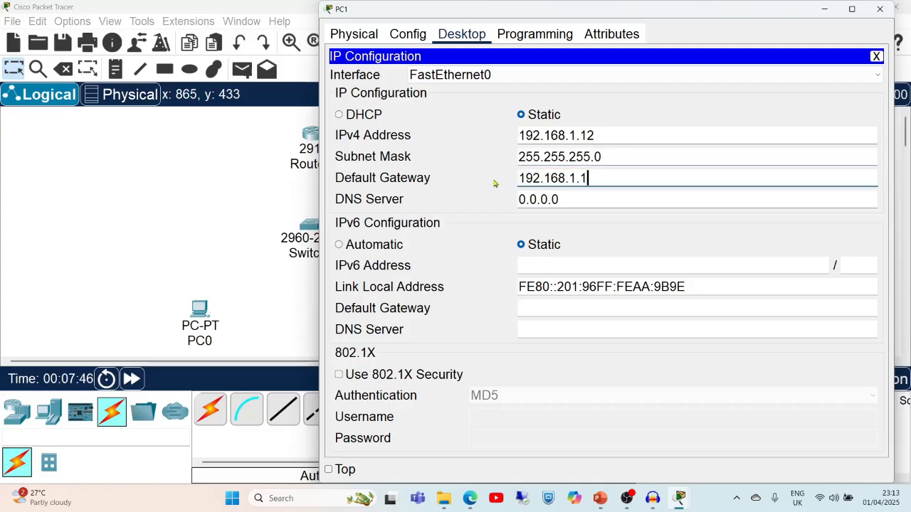
click(880, 10)
mouse_move(878, 12)
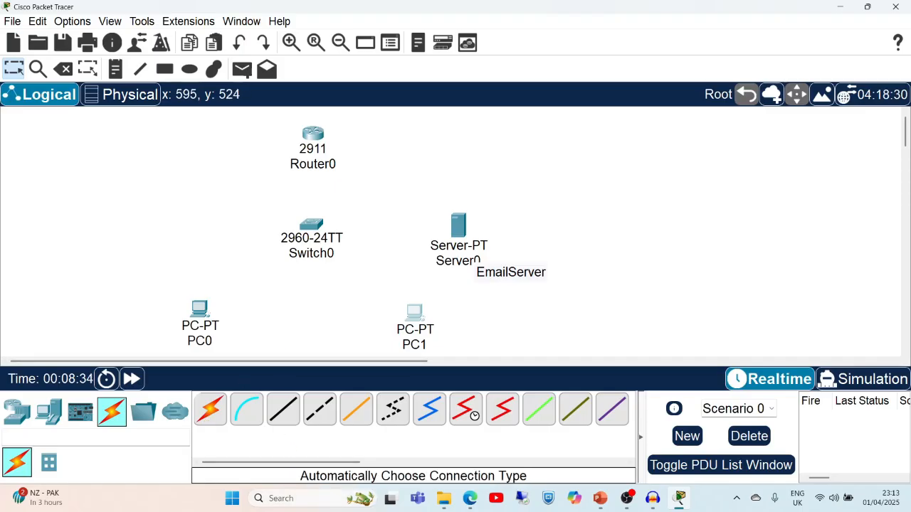
Auto-cable Switch0 to Router0, Server0, PC1 and PC0 on ports Fa0/1 through Fa0/4.
click(208, 413)
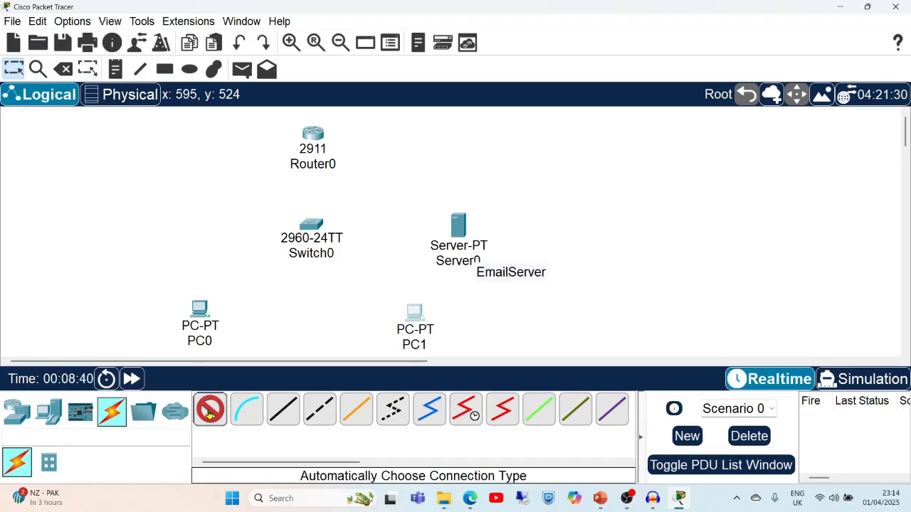
click(311, 227)
click(313, 134)
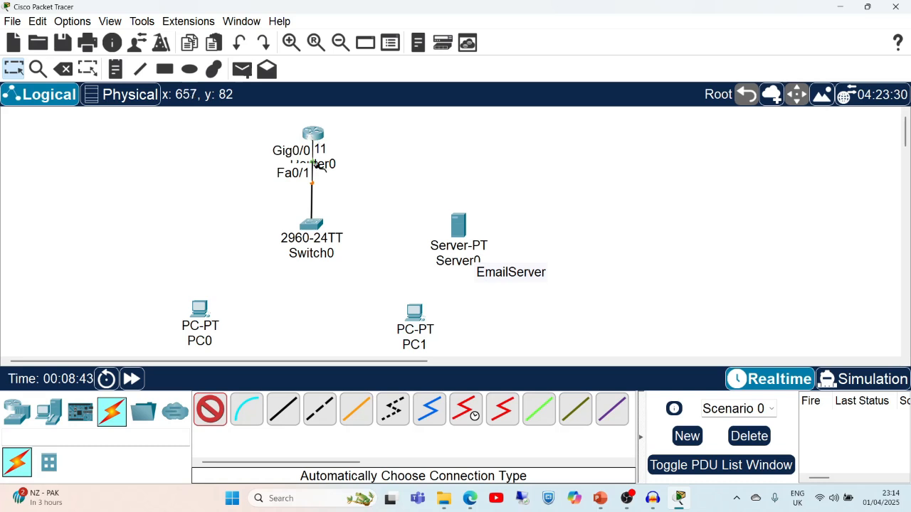
click(314, 228)
click(456, 222)
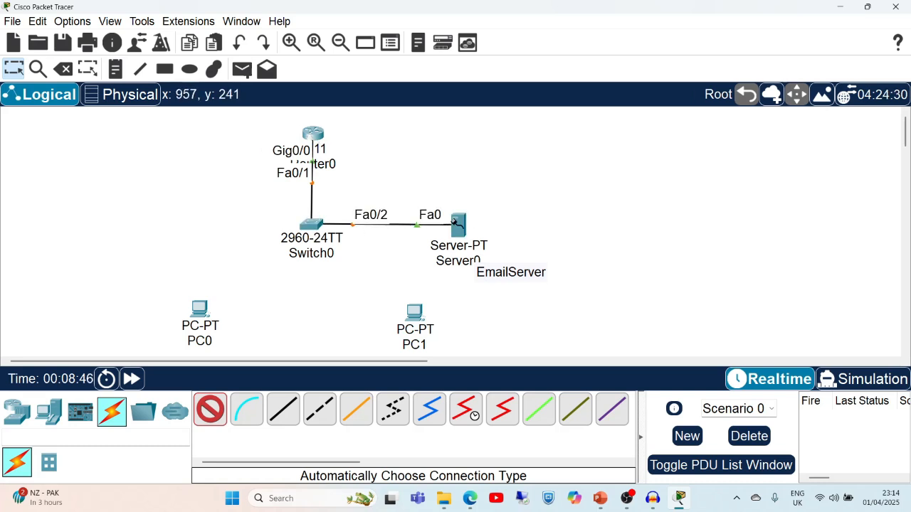
click(312, 224)
click(424, 324)
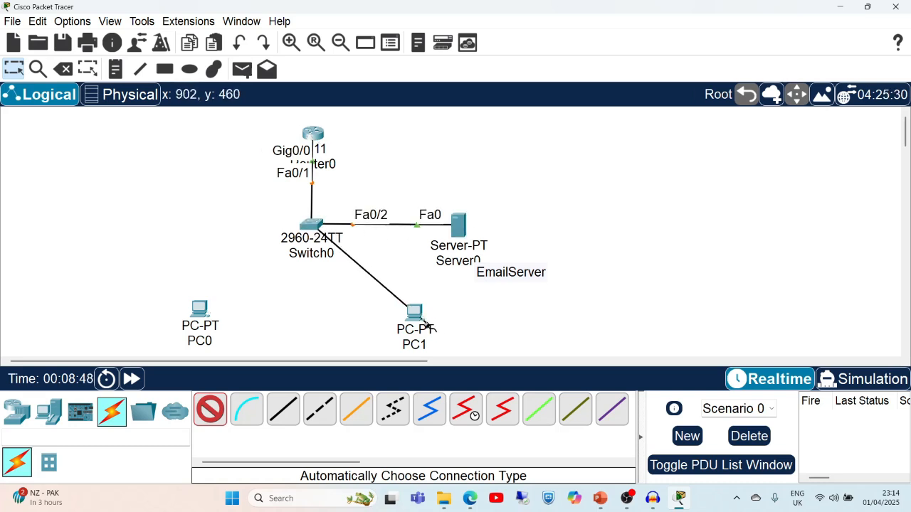
click(412, 310)
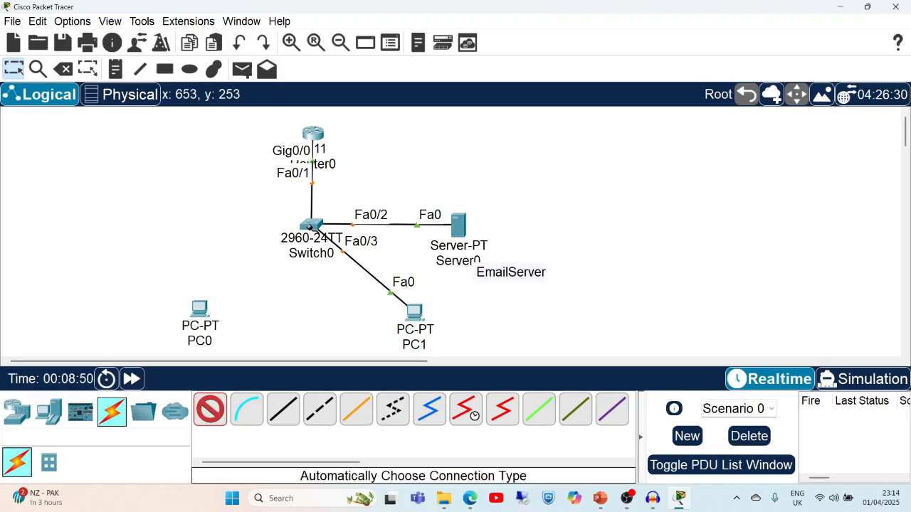
click(311, 227)
click(200, 309)
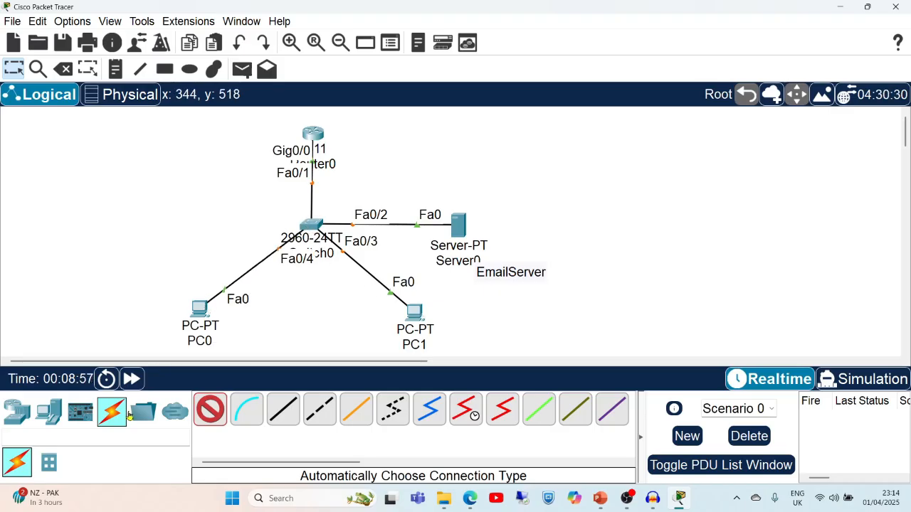
click(211, 421)
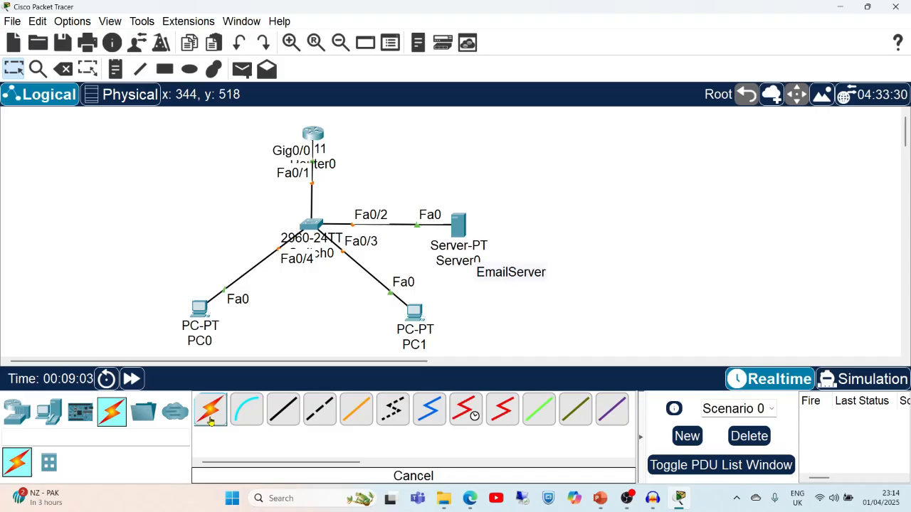
Open the EMAIL service page under Server0's Services.
click(459, 235)
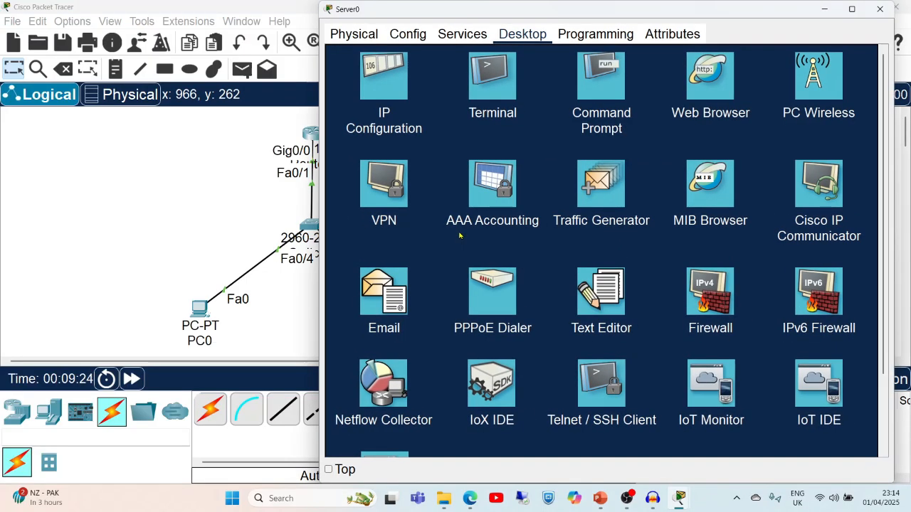
click(455, 35)
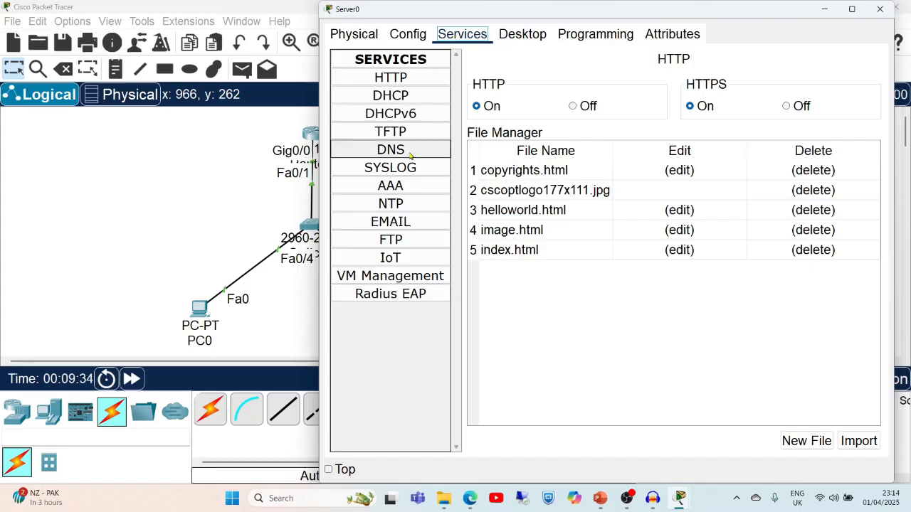
click(404, 223)
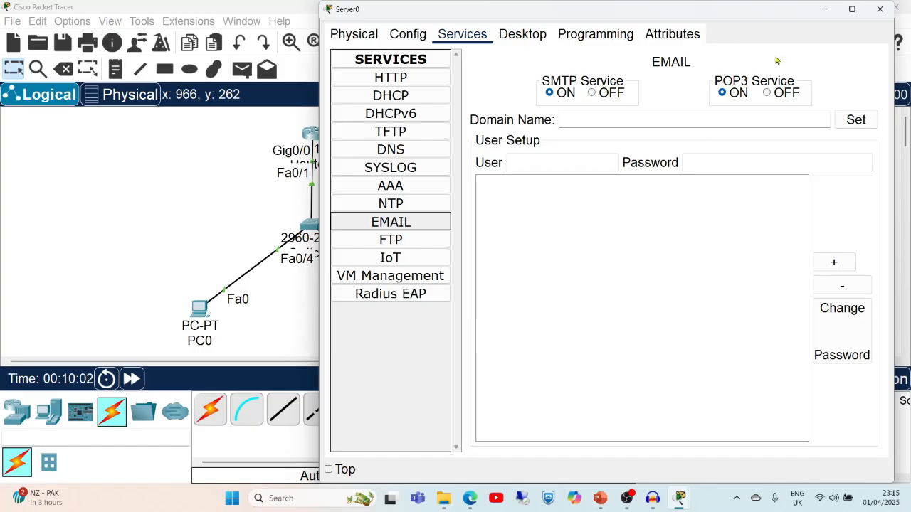
Set the mail domain to gmail.com and add account user1 with its password.
click(616, 120)
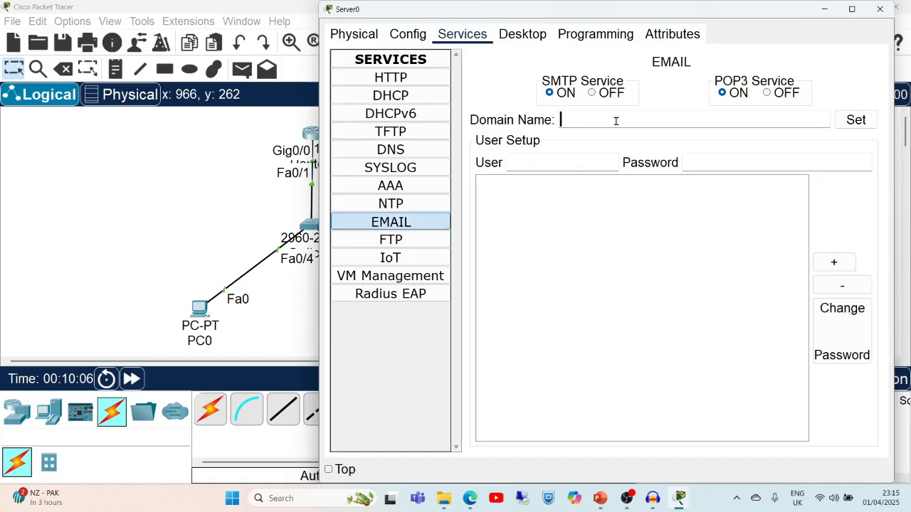
text(gmail.com)
click(547, 163)
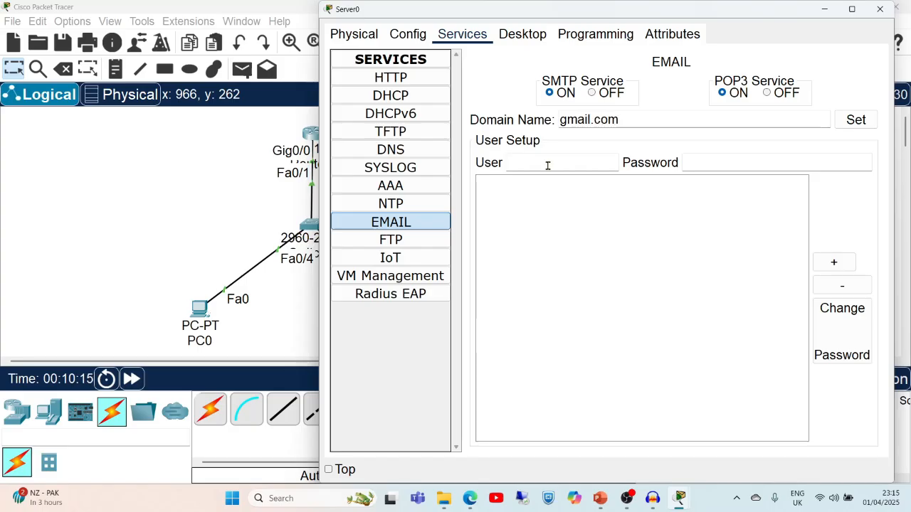
text(user1)
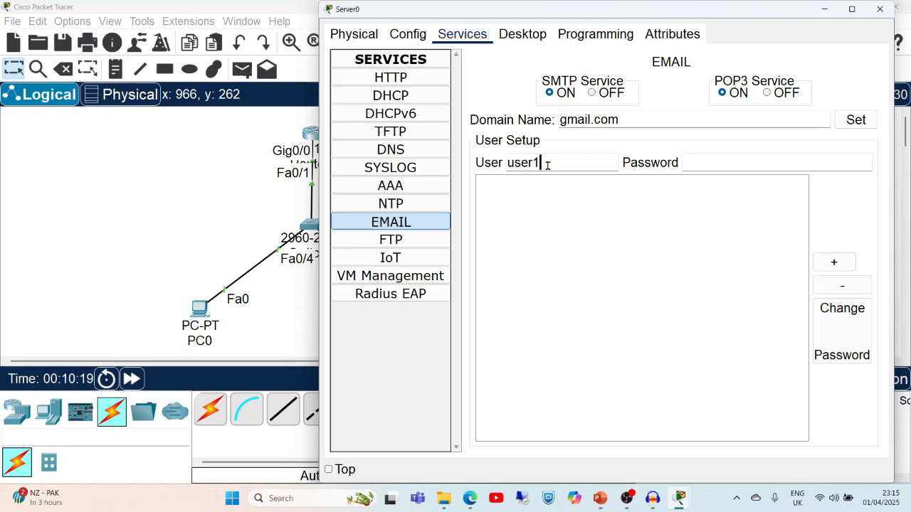
click(701, 164)
text(123)
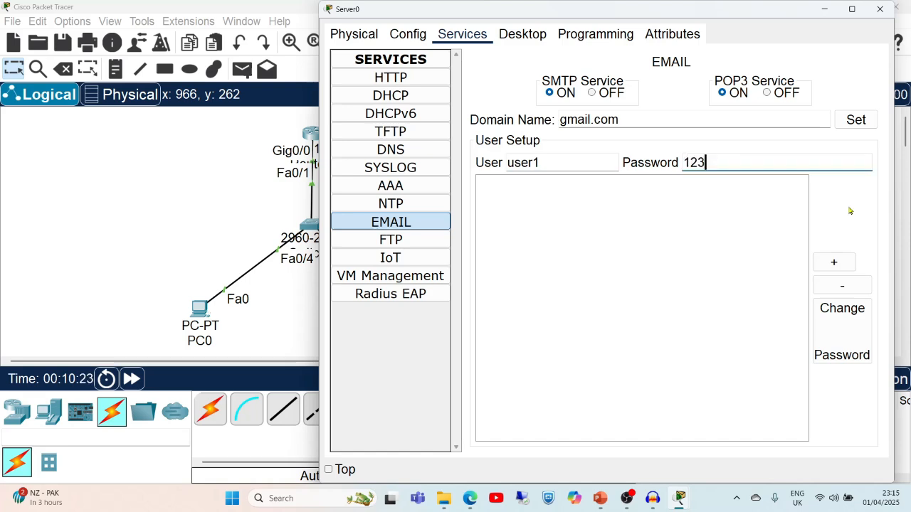
click(844, 262)
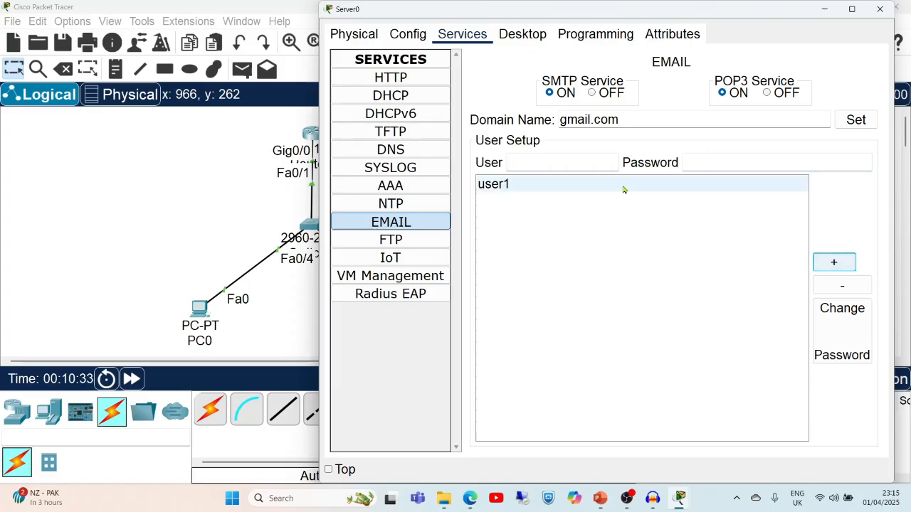
Add a second mail account, user2, with its password.
click(541, 164)
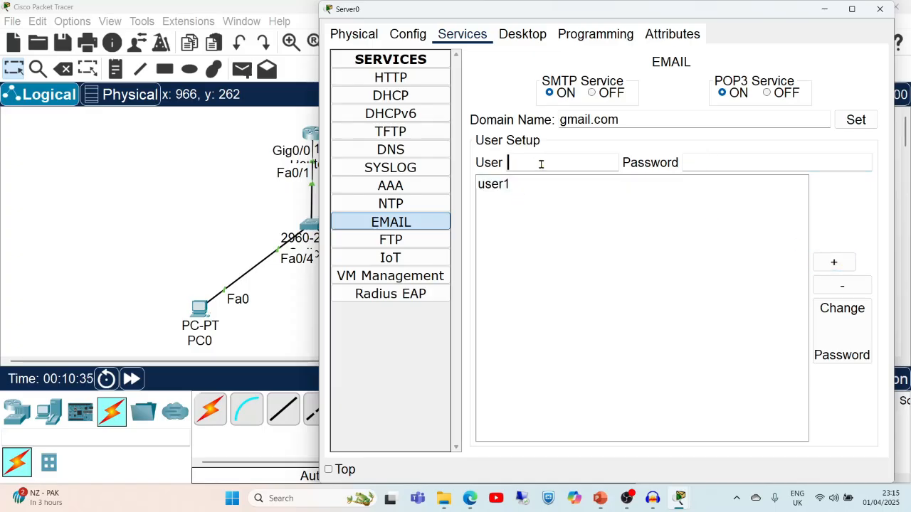
text(use)
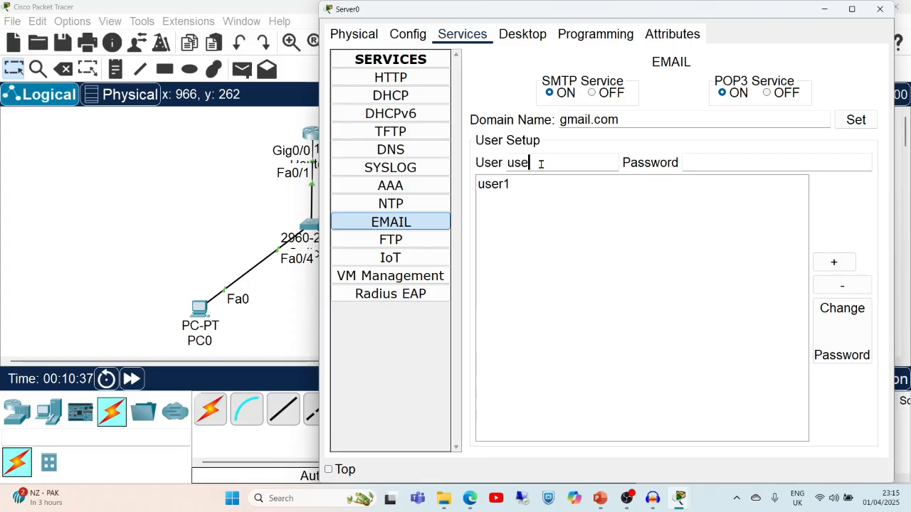
text(r2)
click(710, 158)
text(456)
click(817, 262)
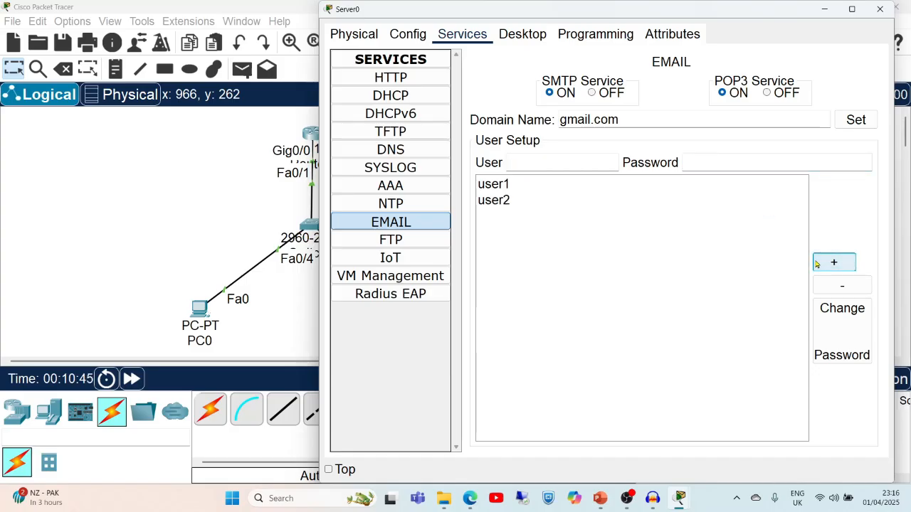
Review the user1 and user2 accounts, cancel the password change, and close Server0's settings.
click(498, 186)
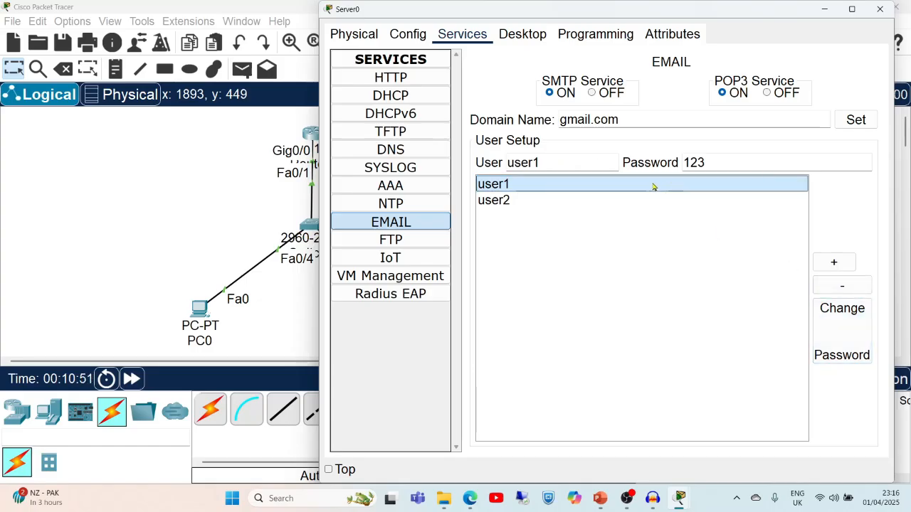
click(505, 200)
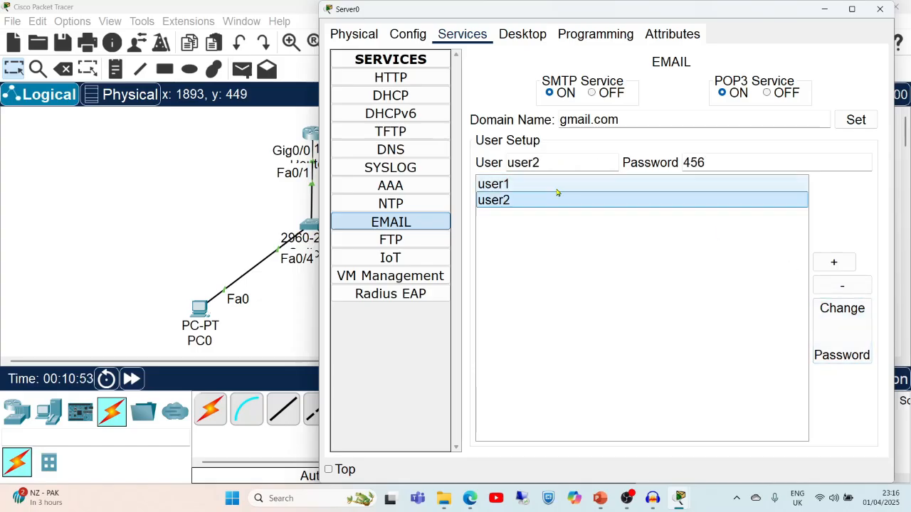
click(858, 340)
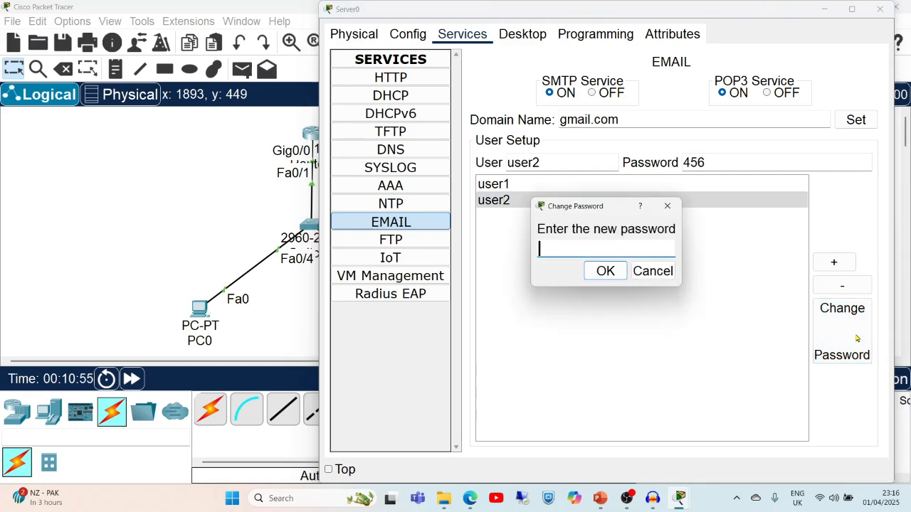
key(Escape)
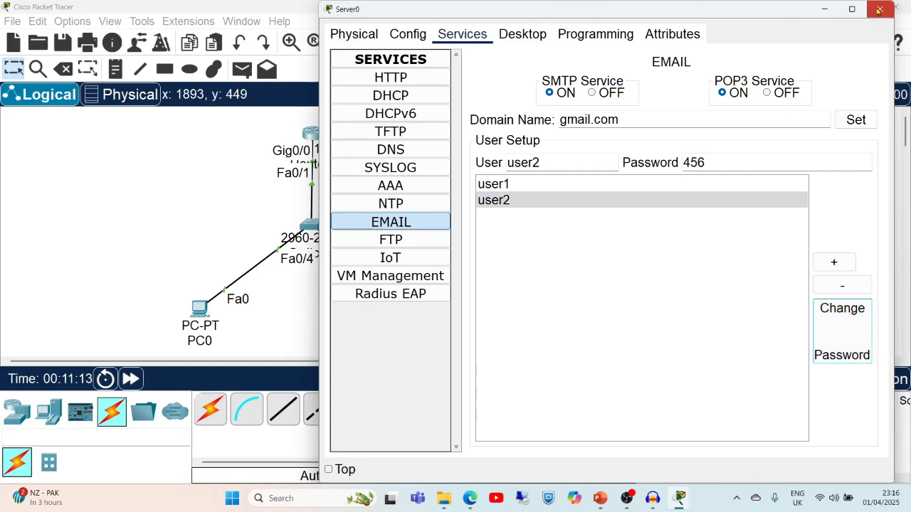
click(879, 9)
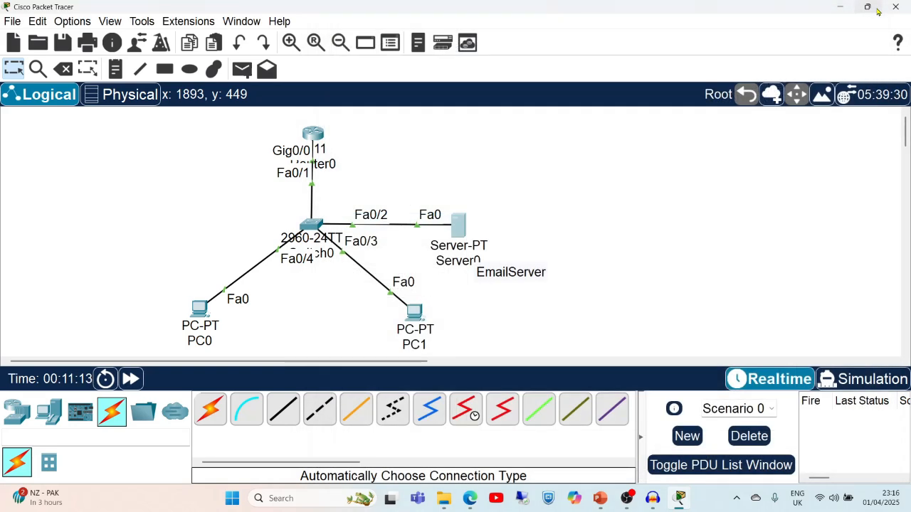
In PC0's Email app, enter the user's display name and the user1 email address.
click(196, 317)
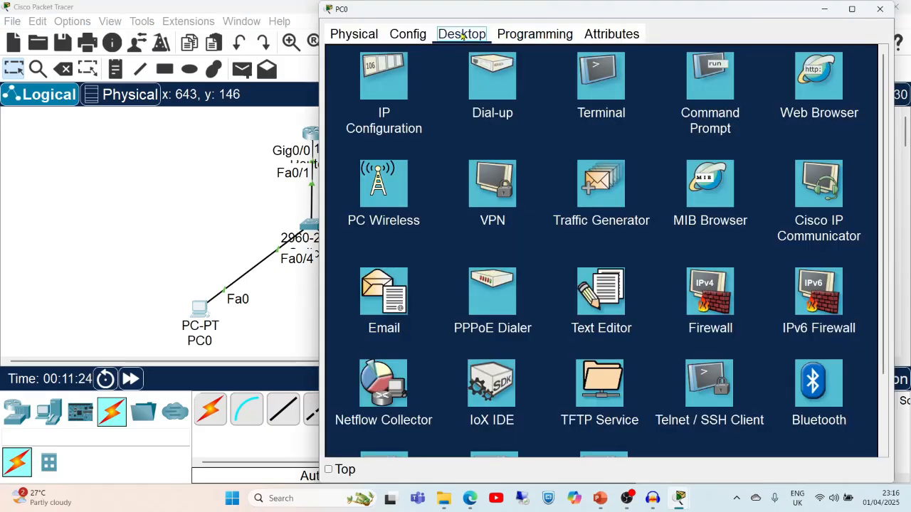
click(372, 290)
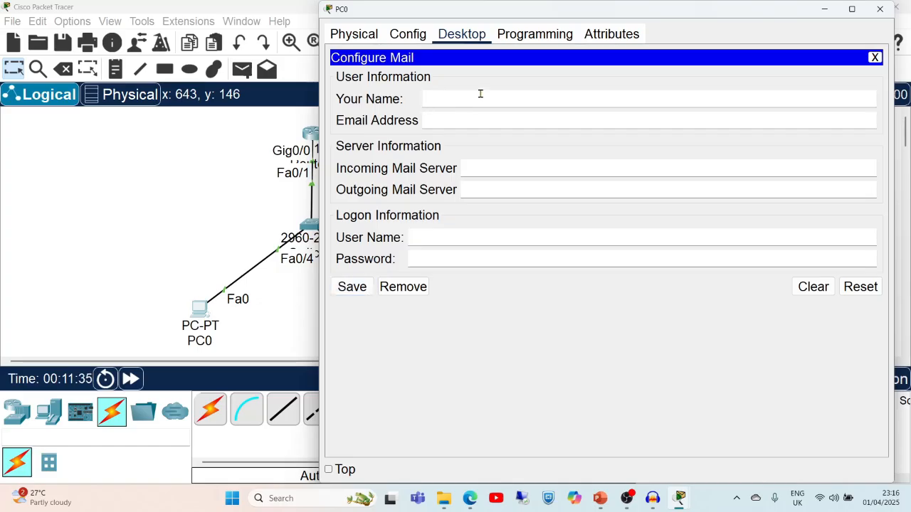
text(D)
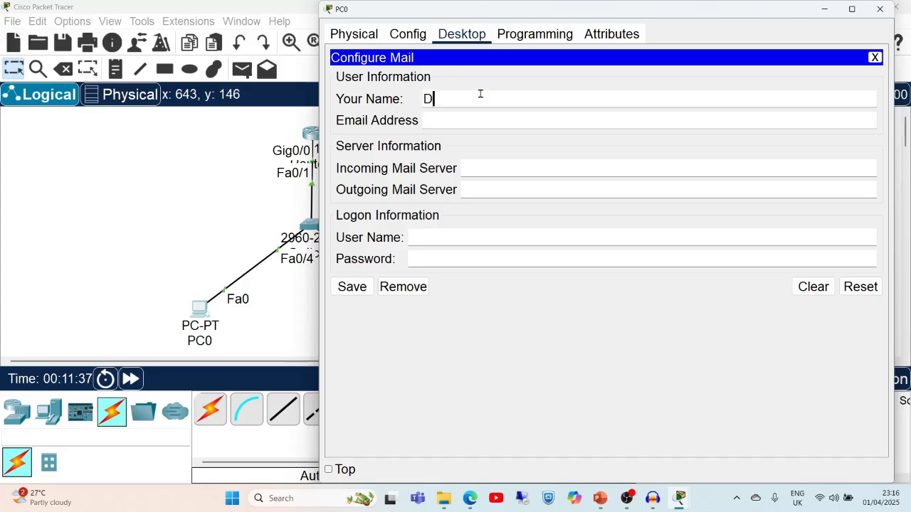
text(eepali)
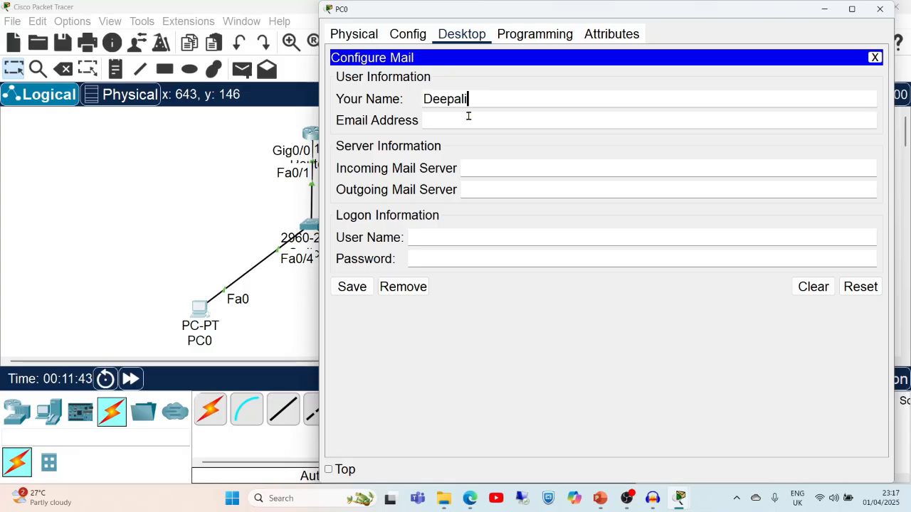
click(466, 118)
text(user1@)
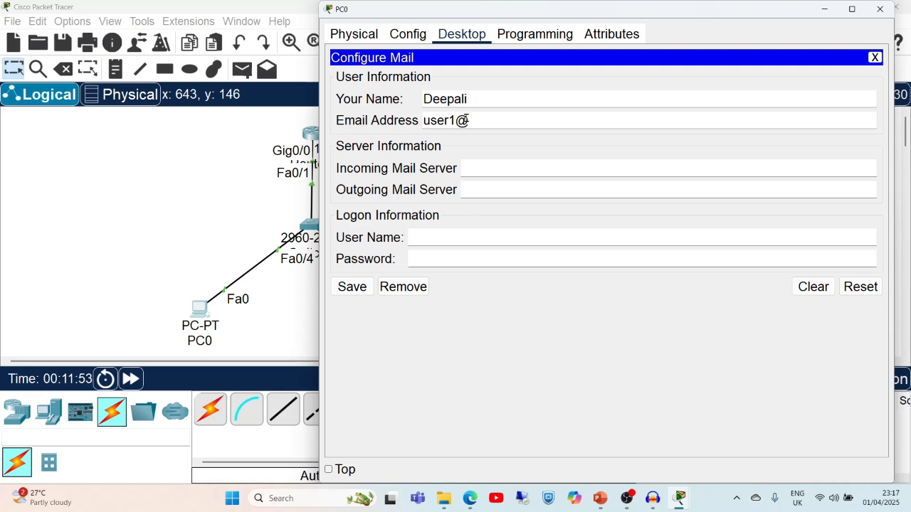
text(gmail.com)
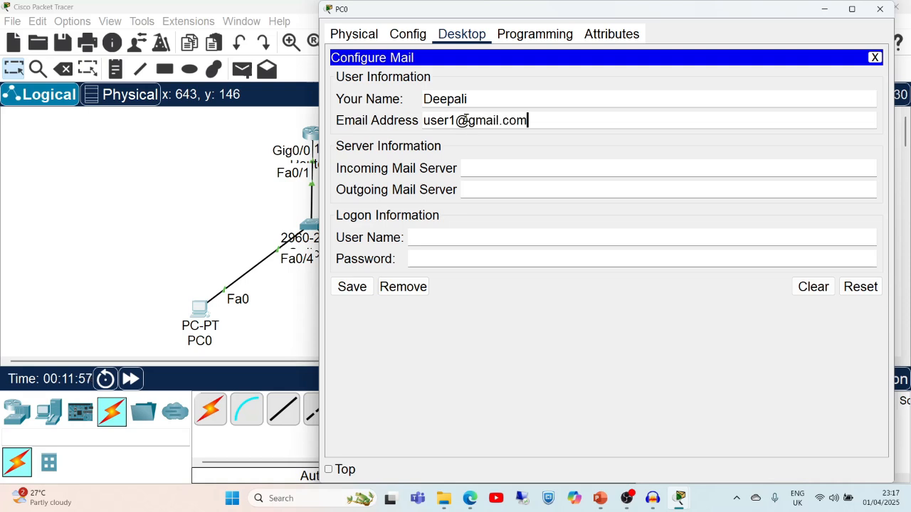
Use 192.168.1.10 as incoming and outgoing mail server, with user name user1 and the account password.
click(478, 165)
text(192)
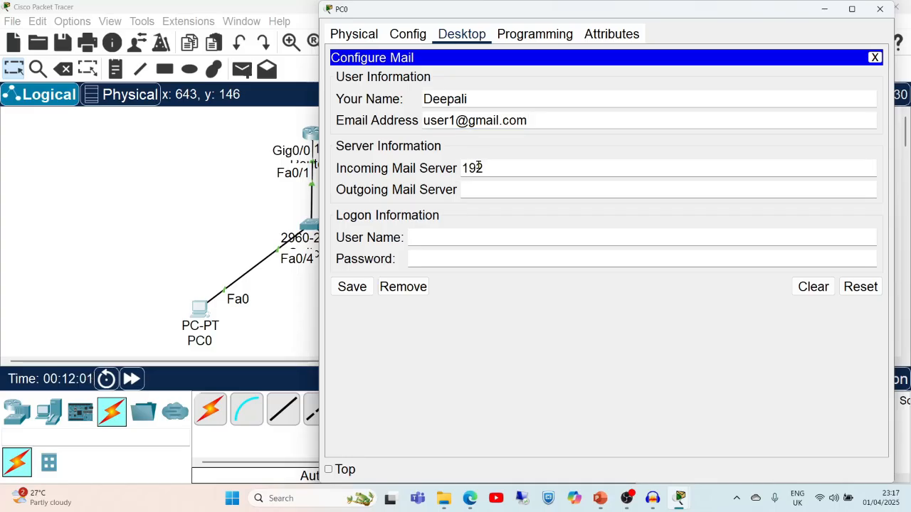
text(.168.1.10)
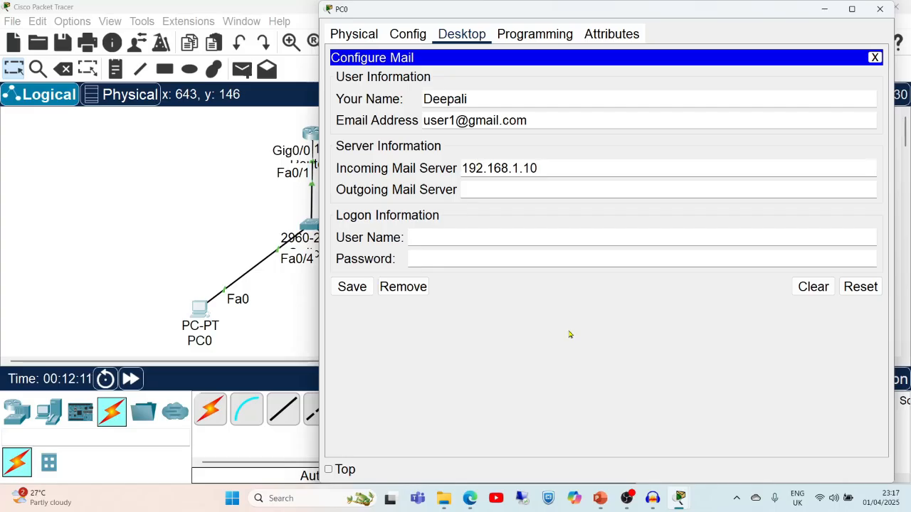
click(597, 482)
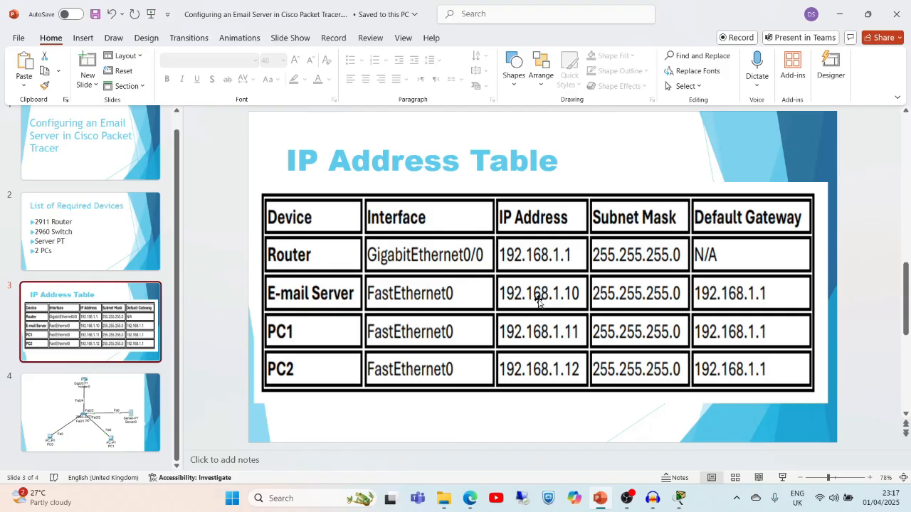
click(840, 13)
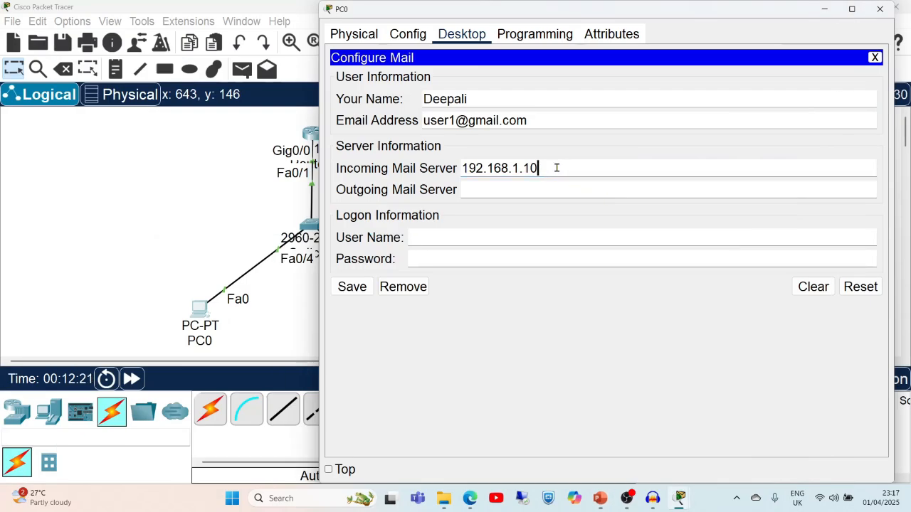
drag(558, 168, 453, 170)
key(ctrl+c)
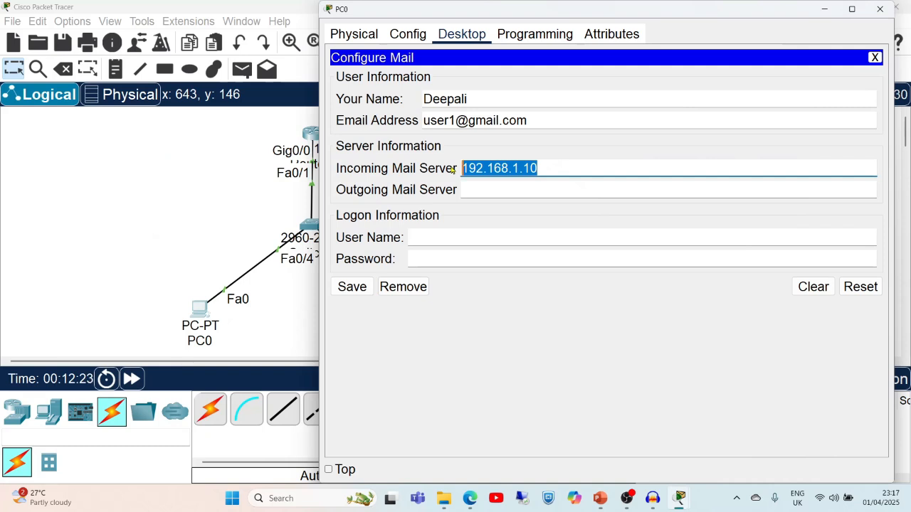
click(468, 190)
key(ctrl+v)
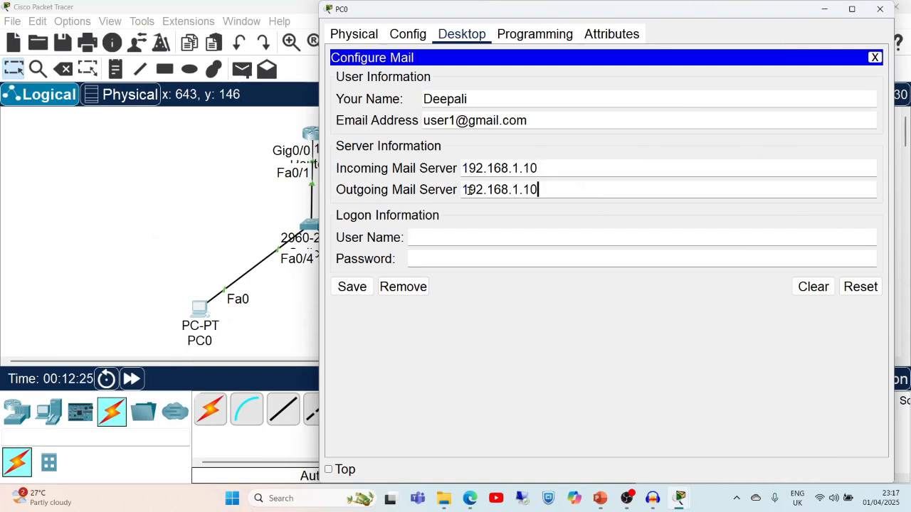
click(423, 238)
text(user1)
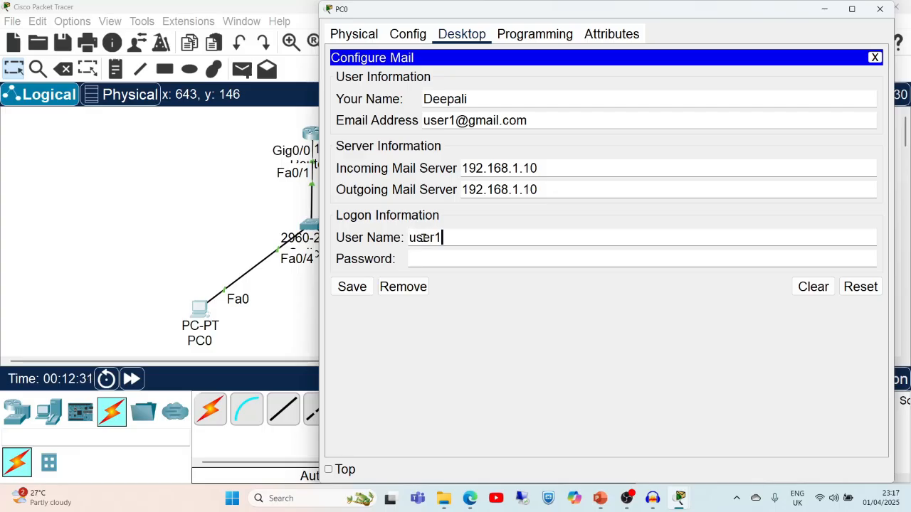
click(431, 254)
text(123)
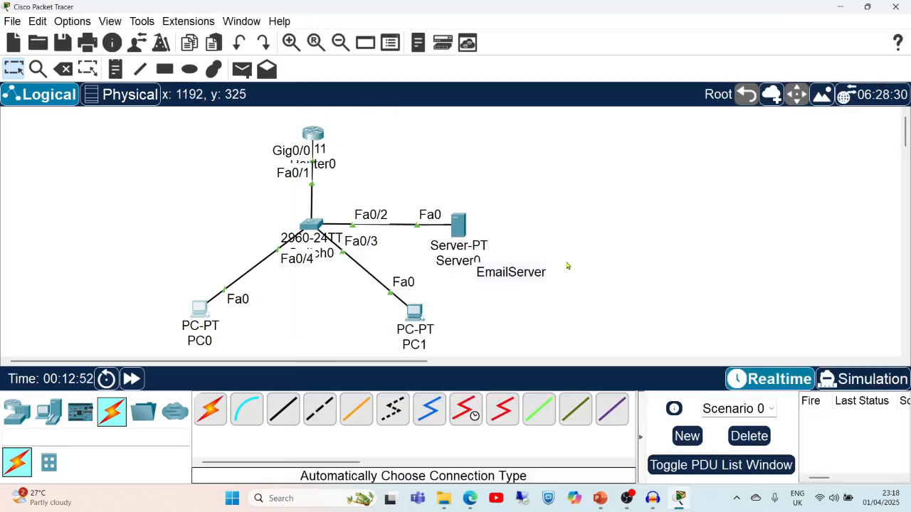
In PC1's Email app, enter the user's display name and the user2 email address.
double_click(420, 316)
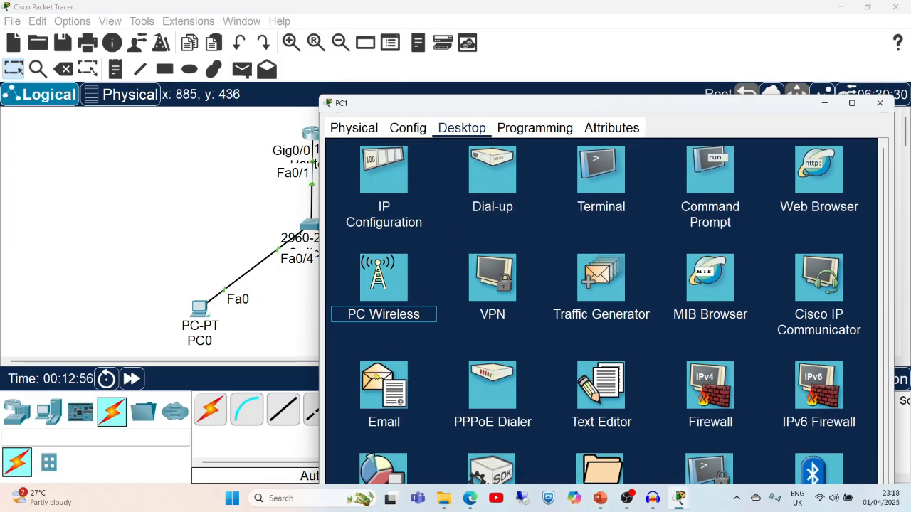
click(384, 388)
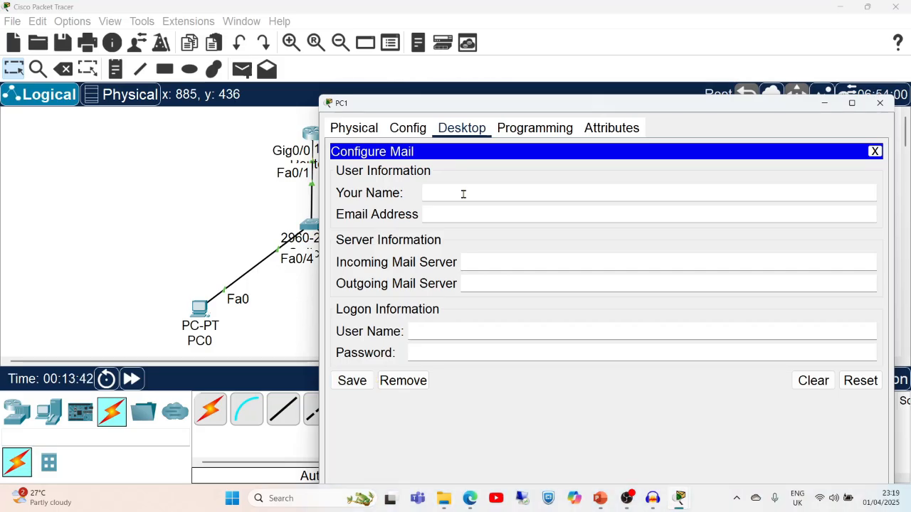
click(464, 194)
text(Shahida)
click(449, 214)
text(user2)
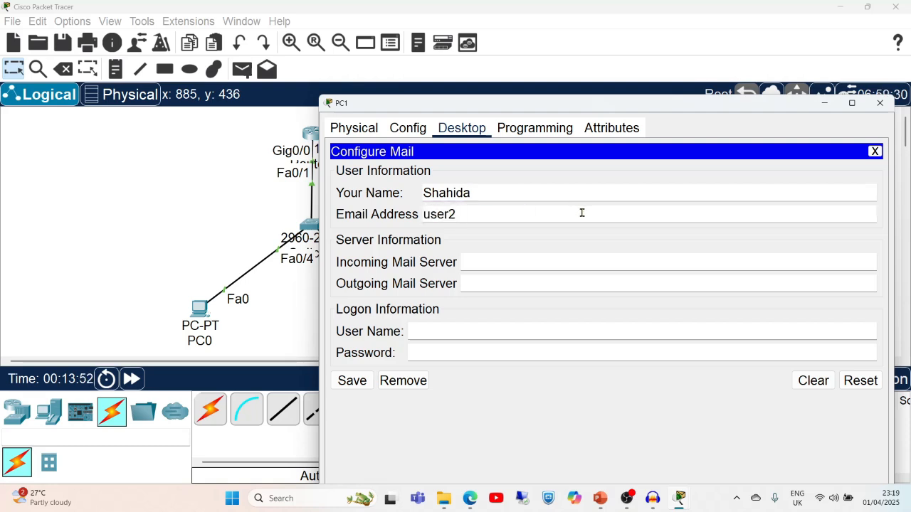
text(@)
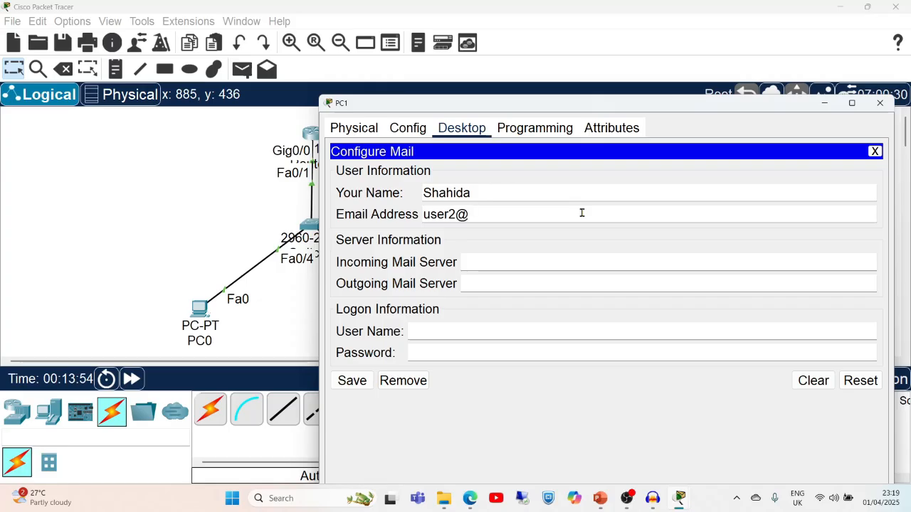
text(gmail.com)
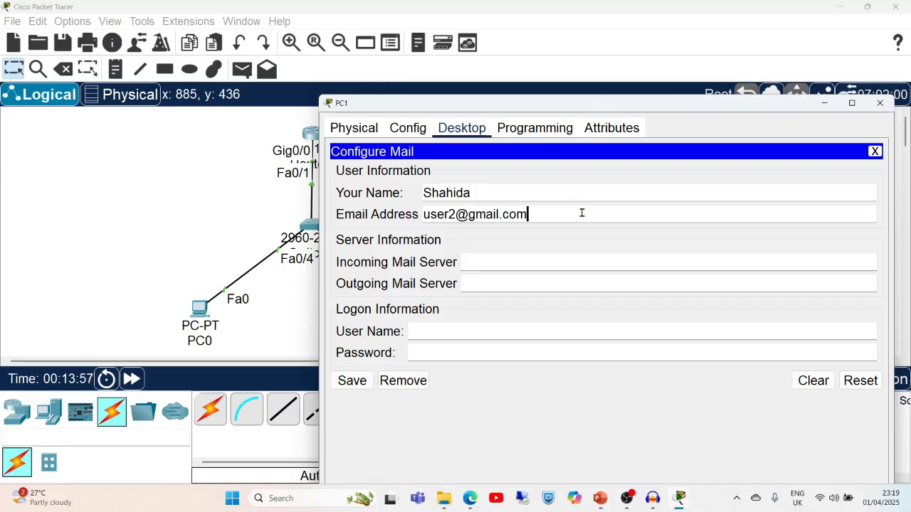
Set PC1's incoming and outgoing mail servers to 192.168.1.10.
click(512, 261)
text(19)
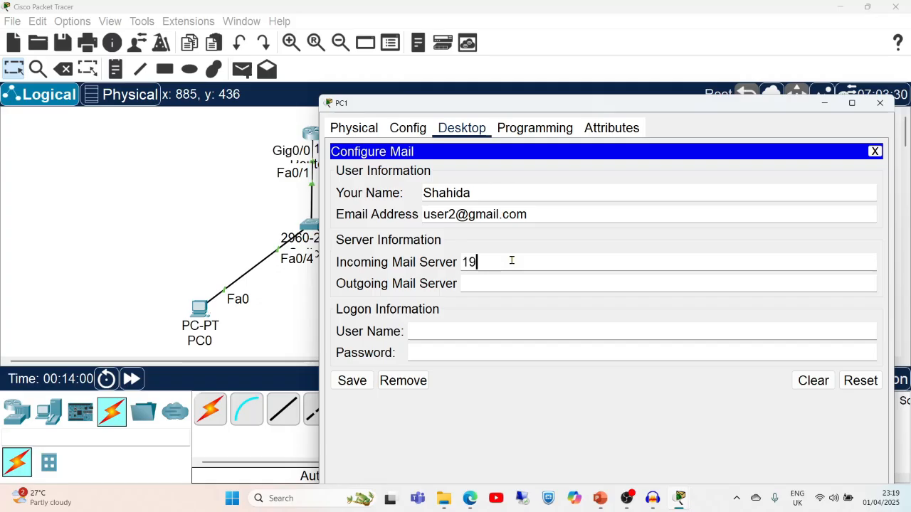
text(2.168.1.10)
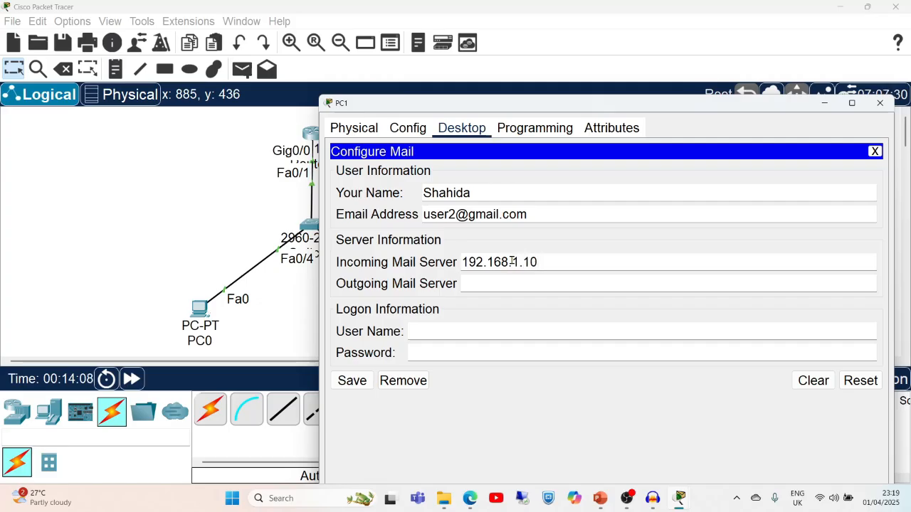
click(496, 284)
key(ctrl+v)
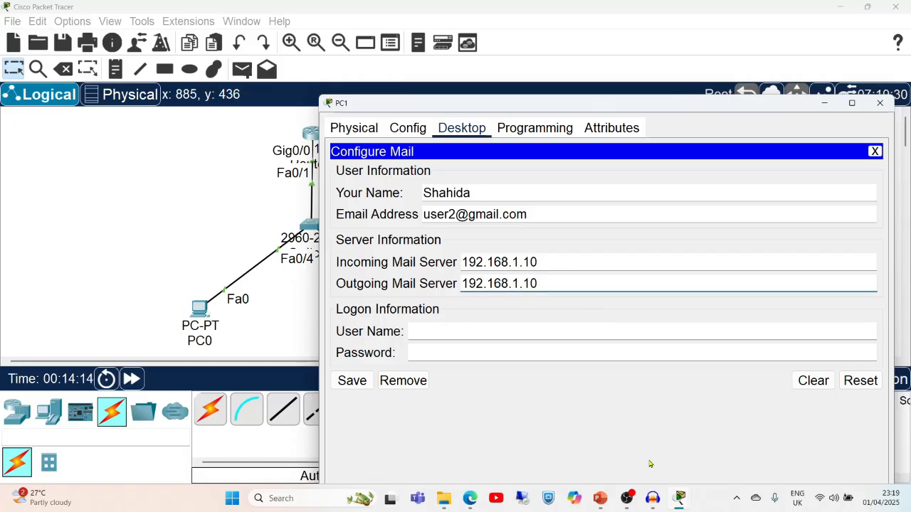
click(600, 498)
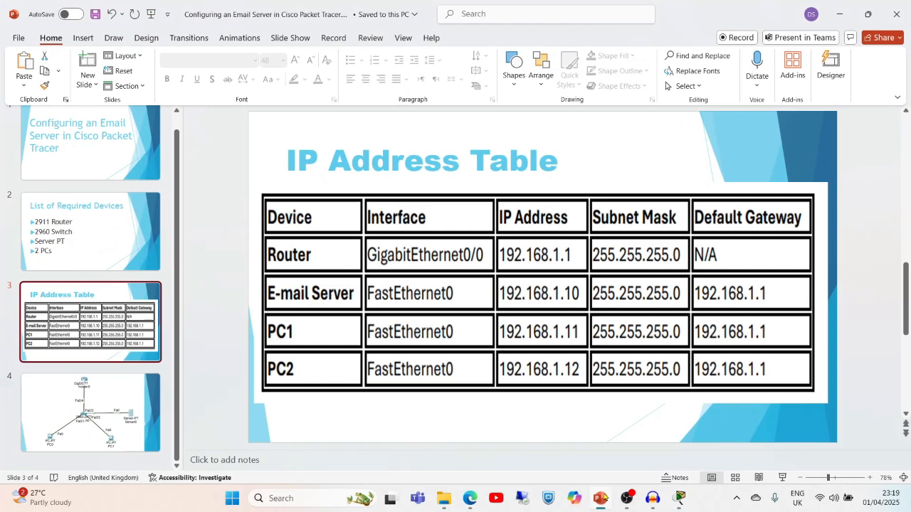
key(alt+Tab)
Enter user name user2 and the account password, save the mail settings, and close PC1.
click(486, 331)
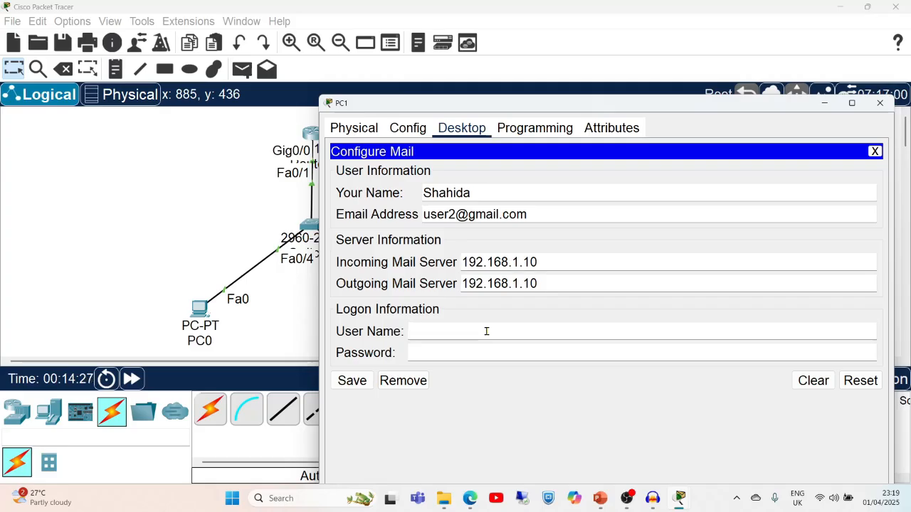
text(user2)
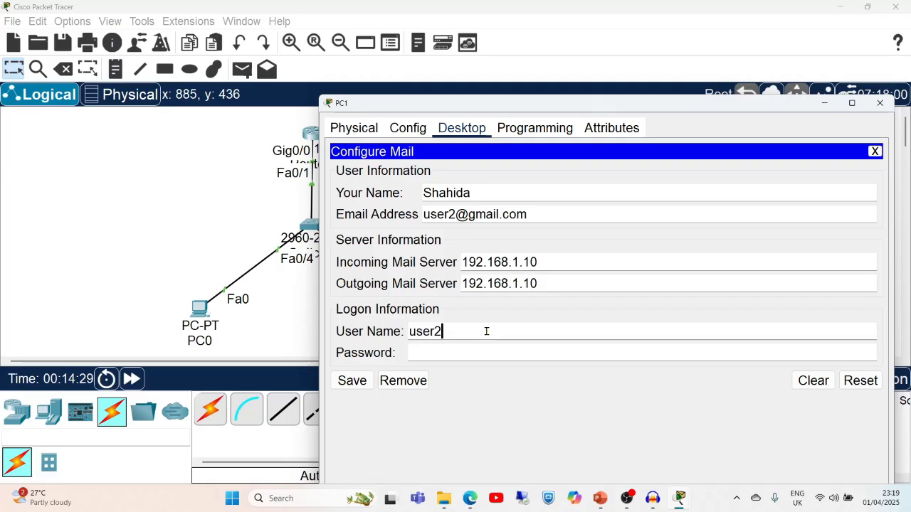
key(BackSpace)
text(2)
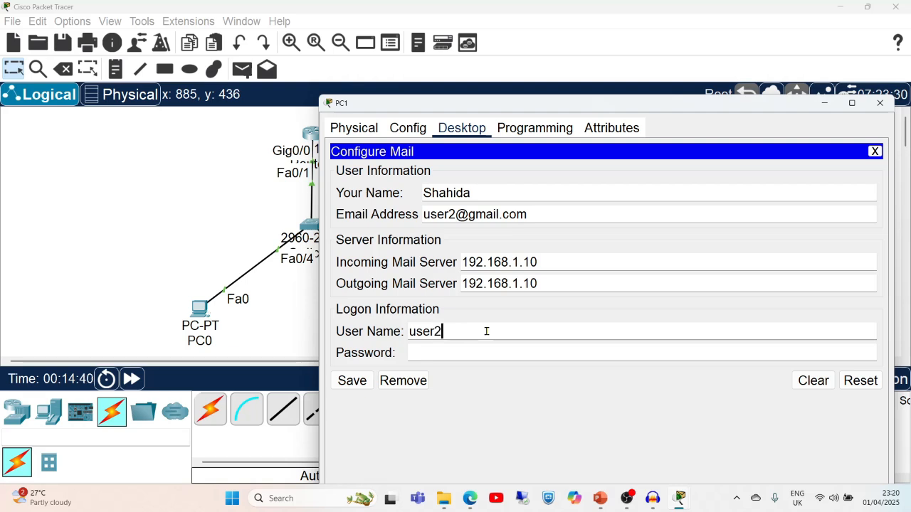
click(442, 351)
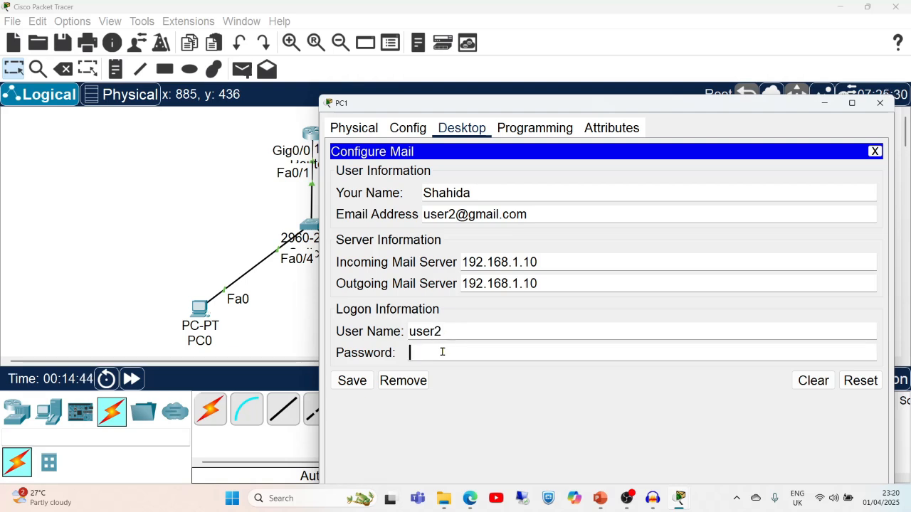
text(123)
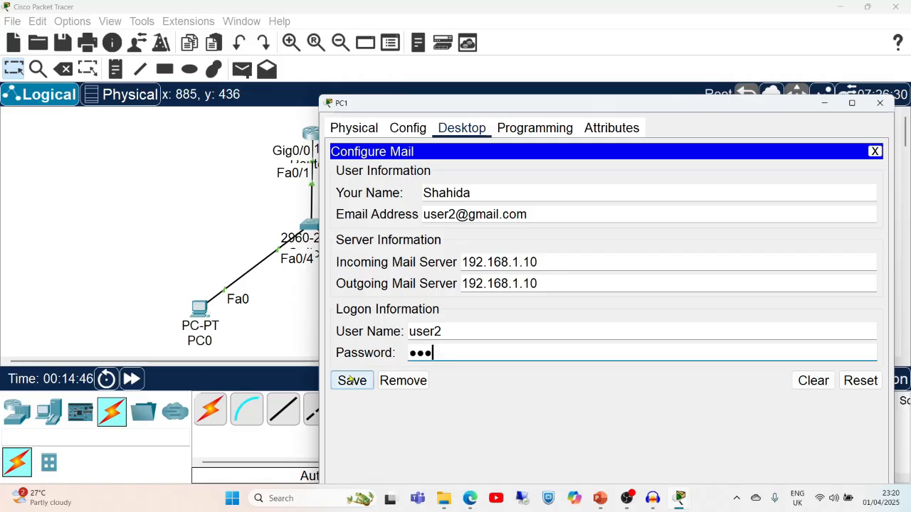
click(351, 381)
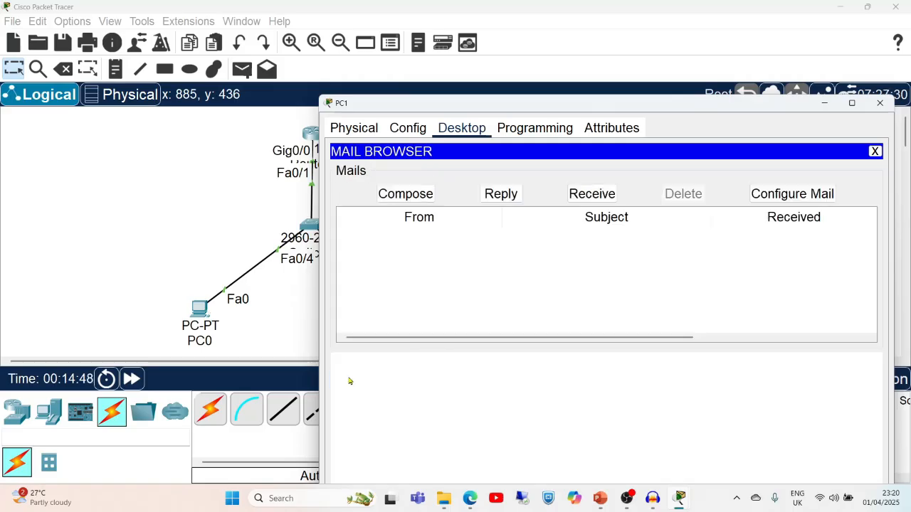
click(879, 105)
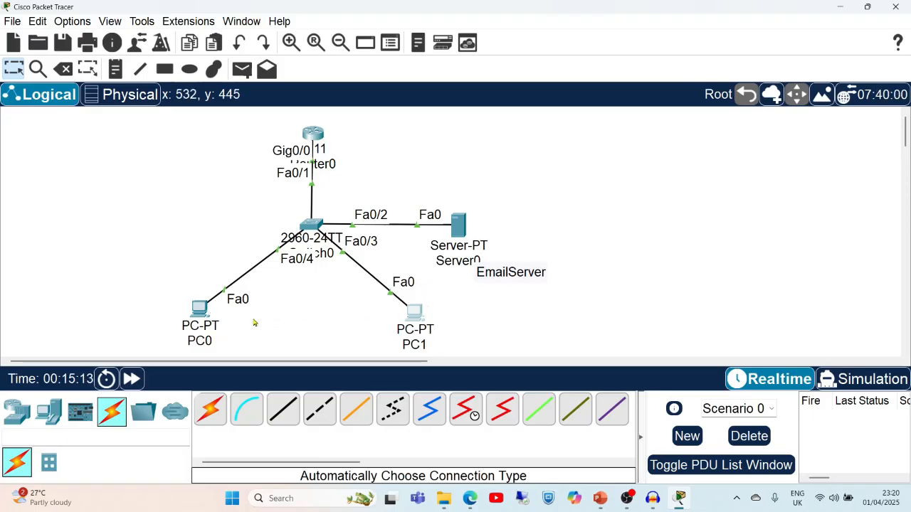
Ping 192.168.1.12 from PC0's Command Prompt, getting 4 of 4 replies, then close PC0.
click(201, 311)
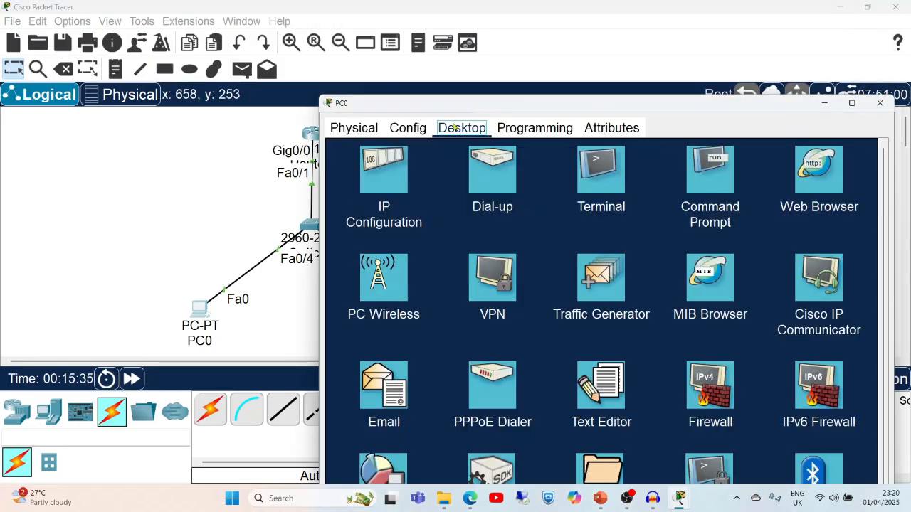
click(709, 181)
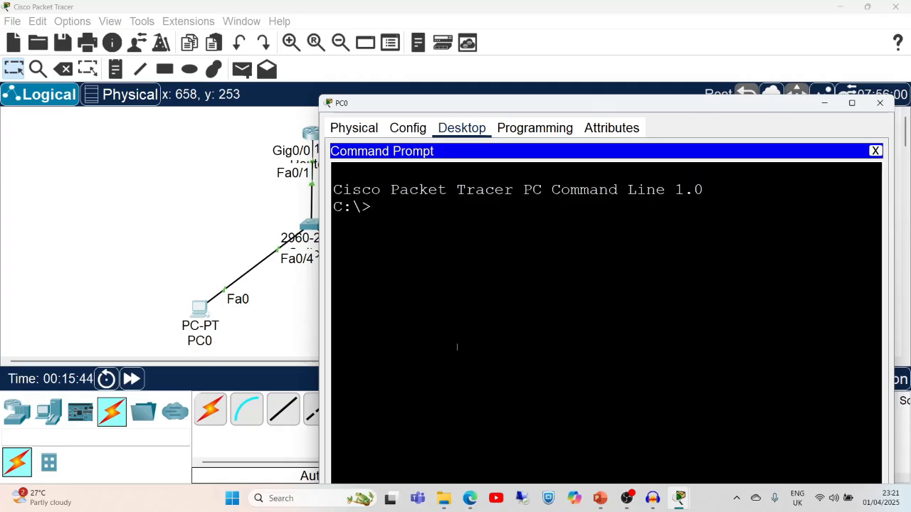
text(ping)
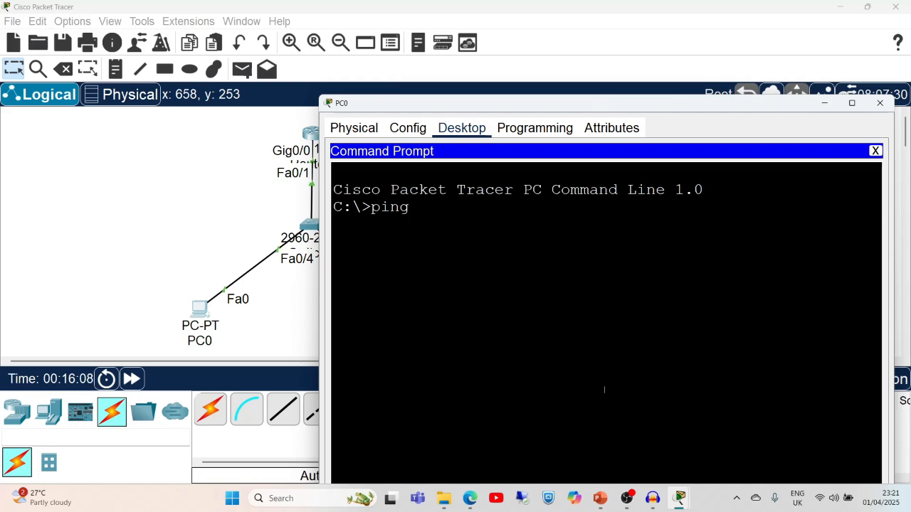
click(599, 500)
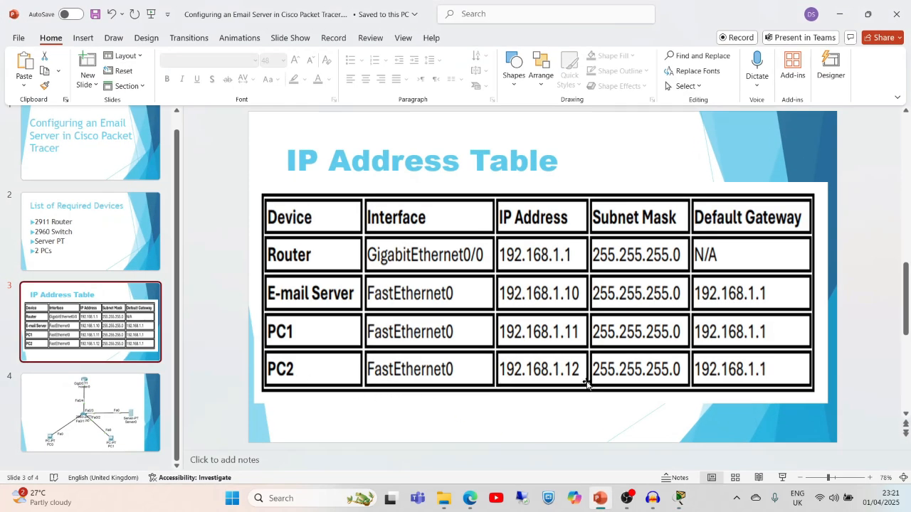
click(839, 14)
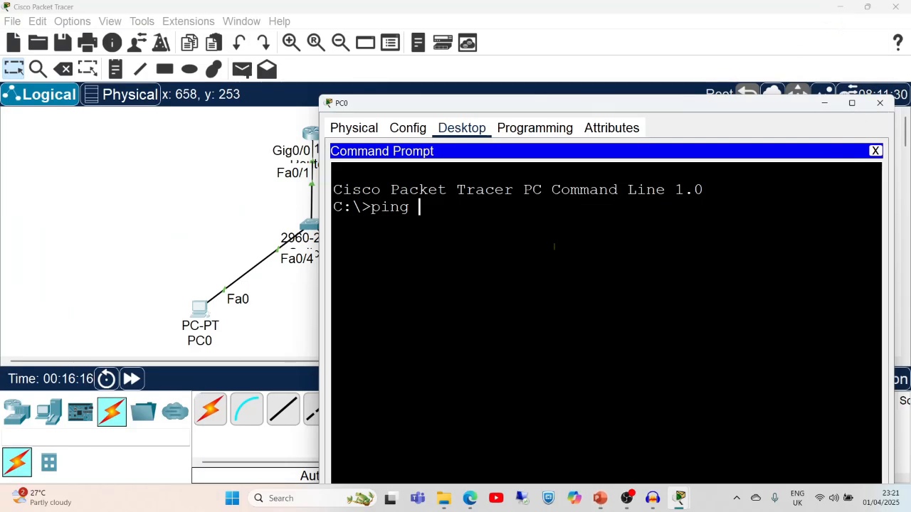
text(192)
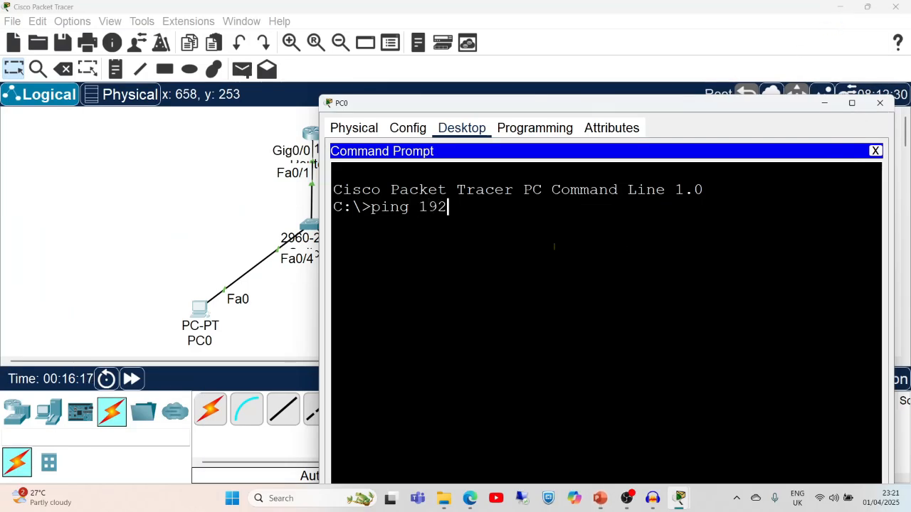
text(.168.1.)
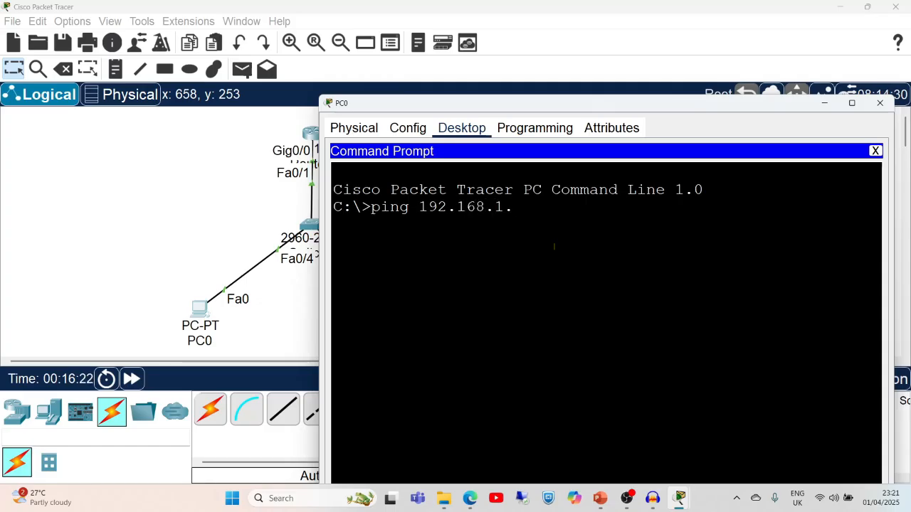
text(12)
key(Return)
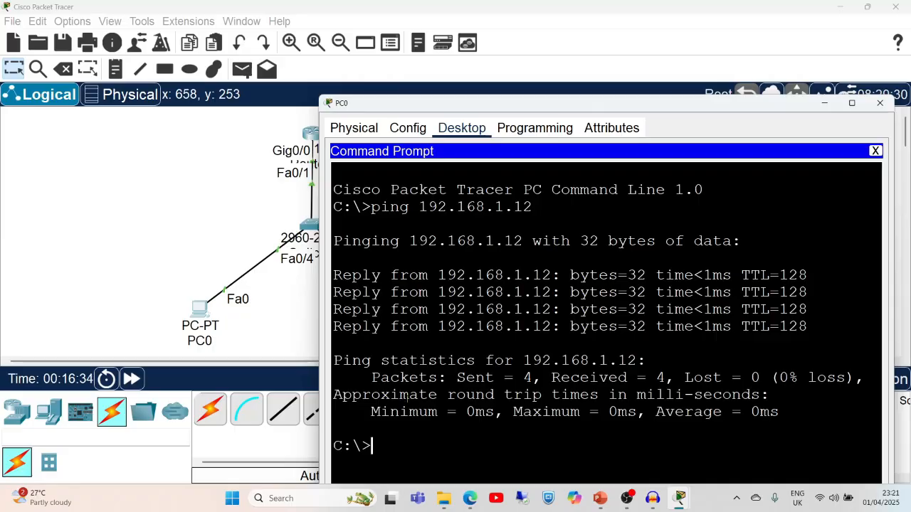
click(881, 103)
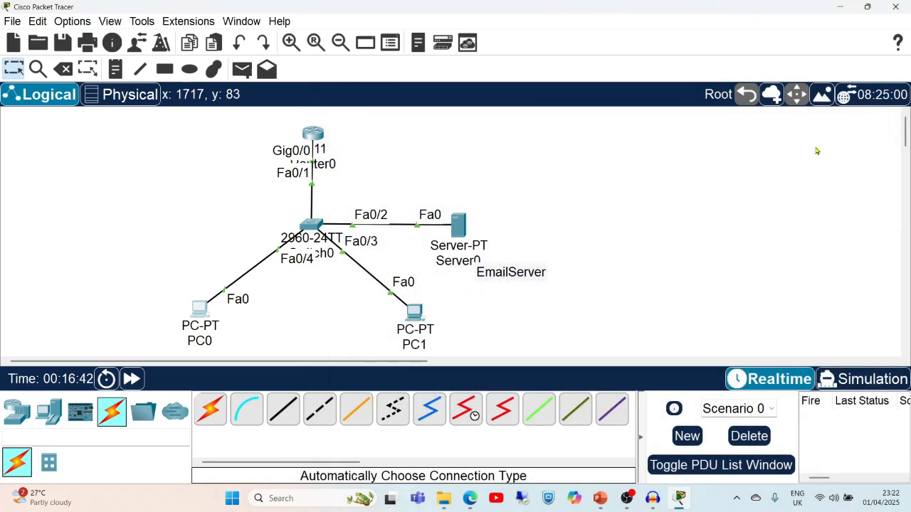
Ping PC0 at 192.168.1.11 from PC1's Command Prompt, getting 4 of 4 replies, then close PC1.
click(415, 313)
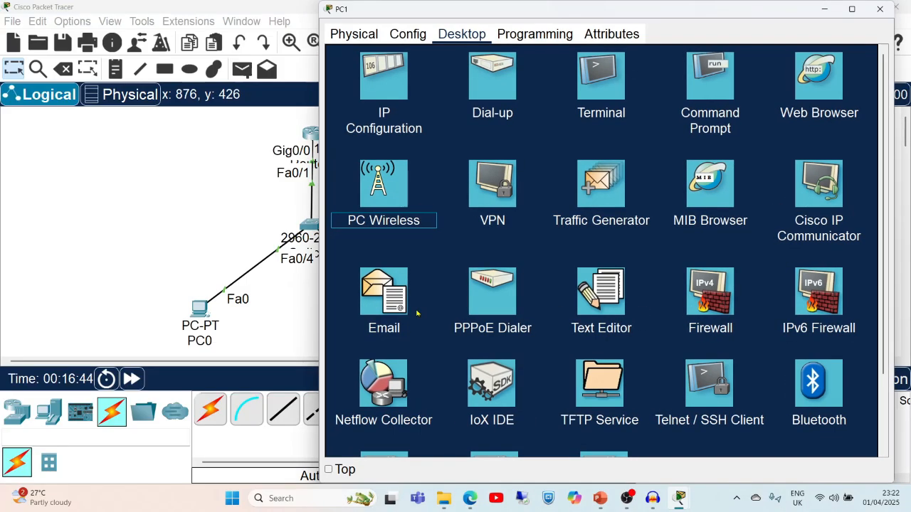
click(707, 79)
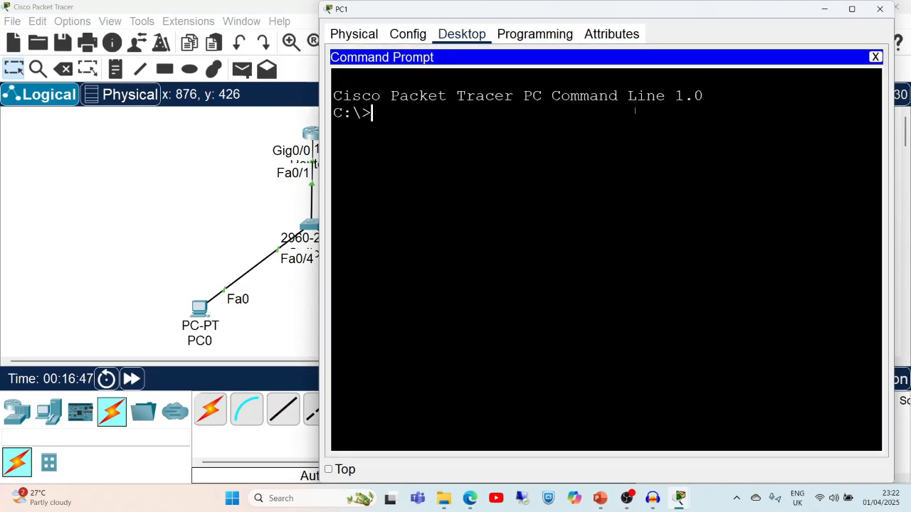
text(p)
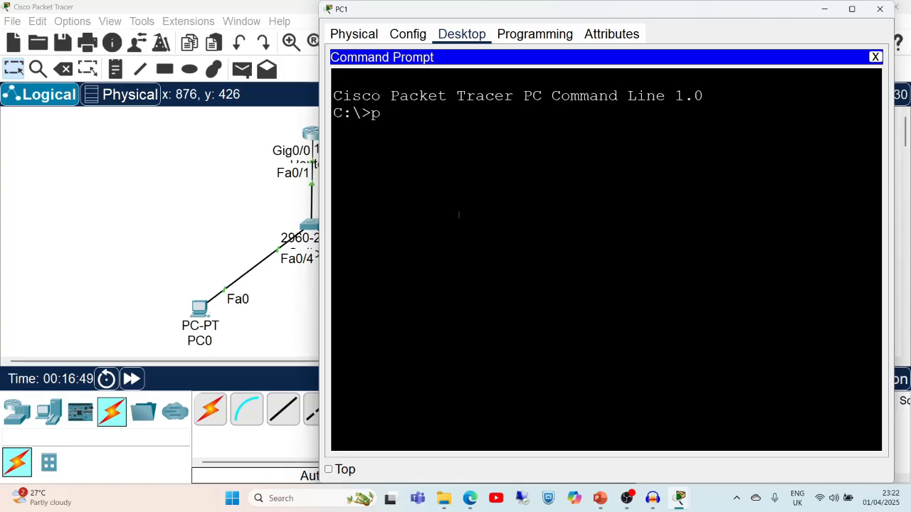
text(ing)
text(192.168)
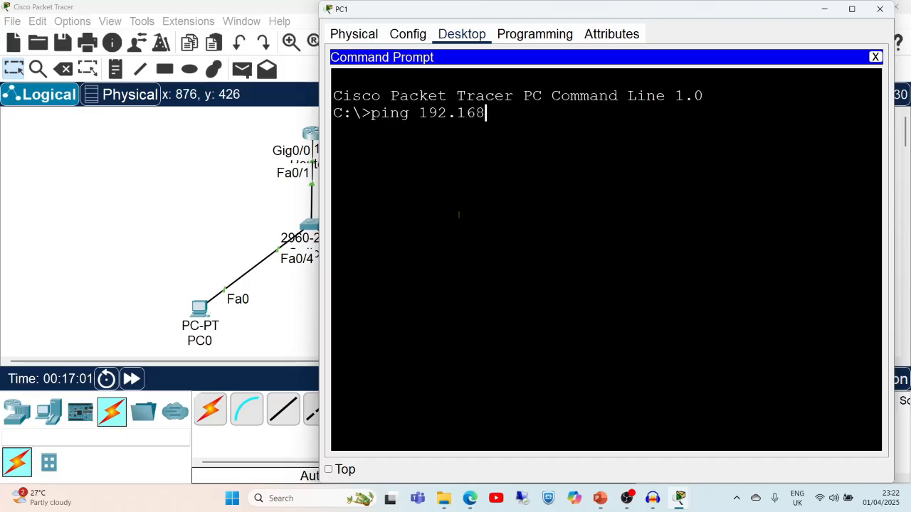
text(.1.11)
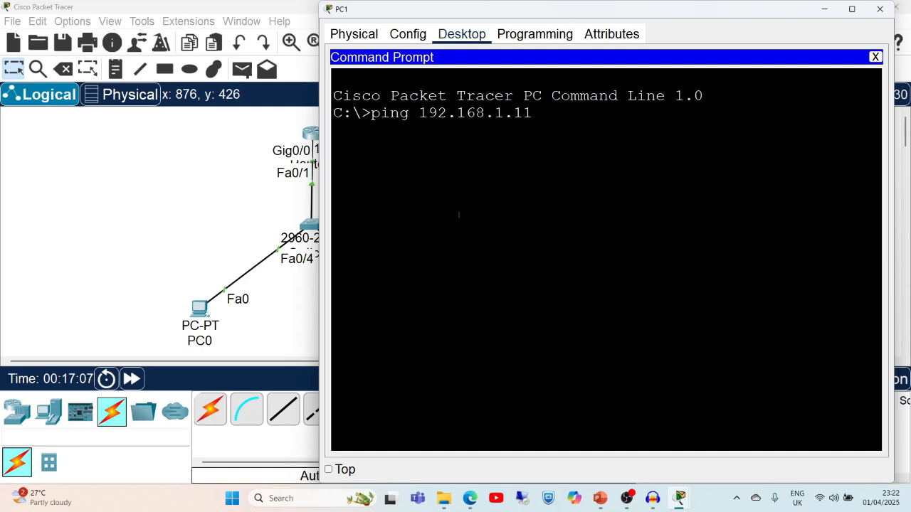
key(Return)
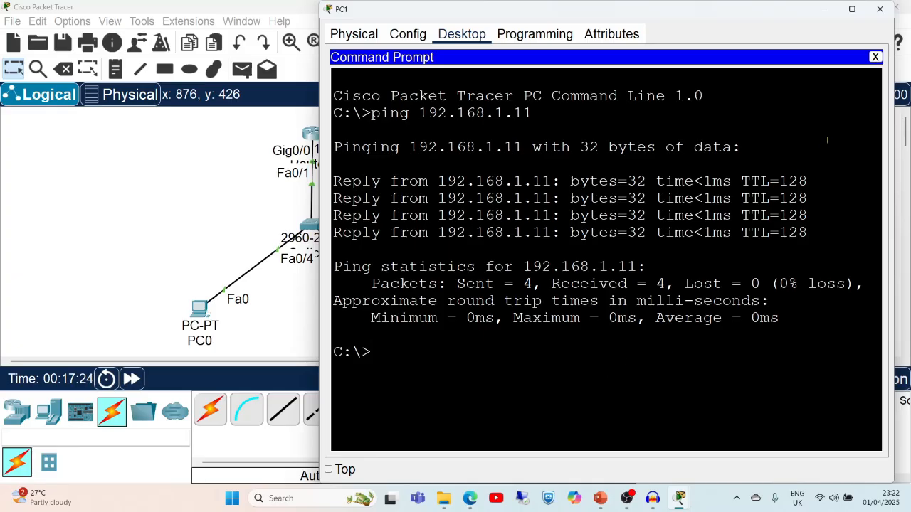
click(881, 9)
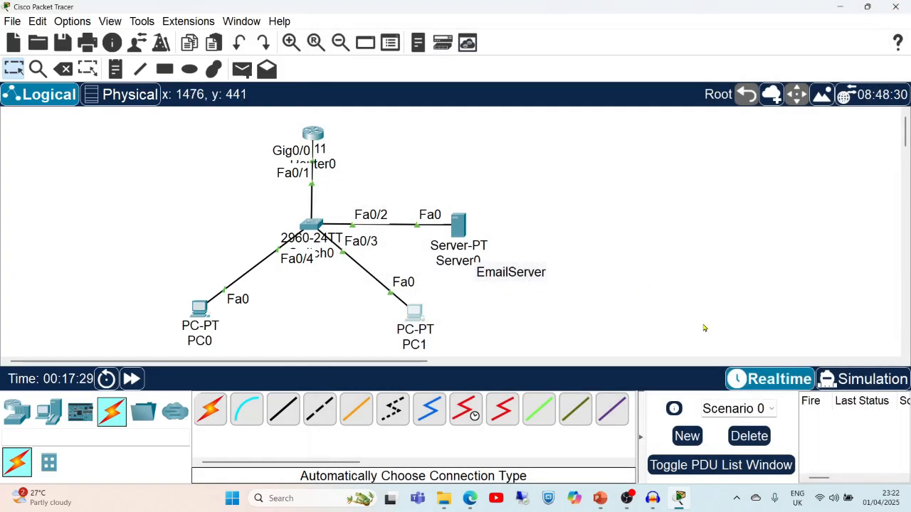
Add simple PDUs from PC0 to PC1 and from PC1 to PC0, both reporting Successful.
click(240, 69)
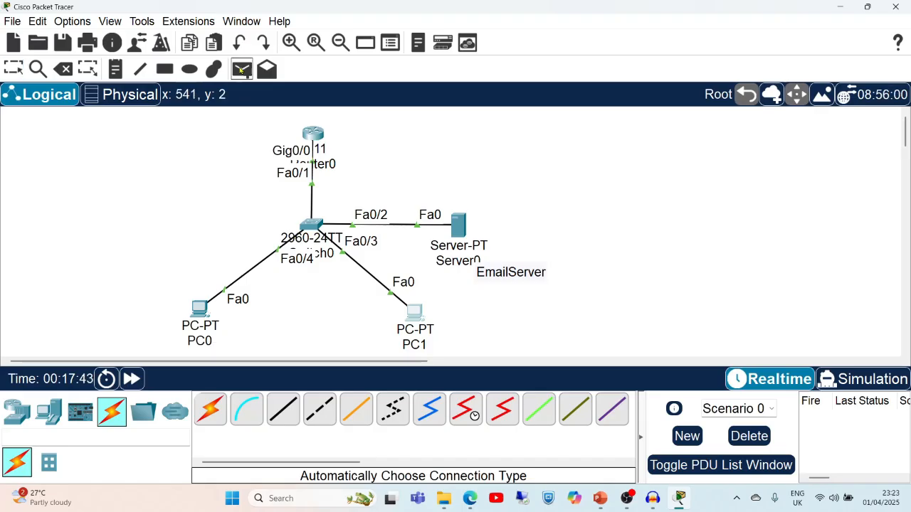
click(200, 309)
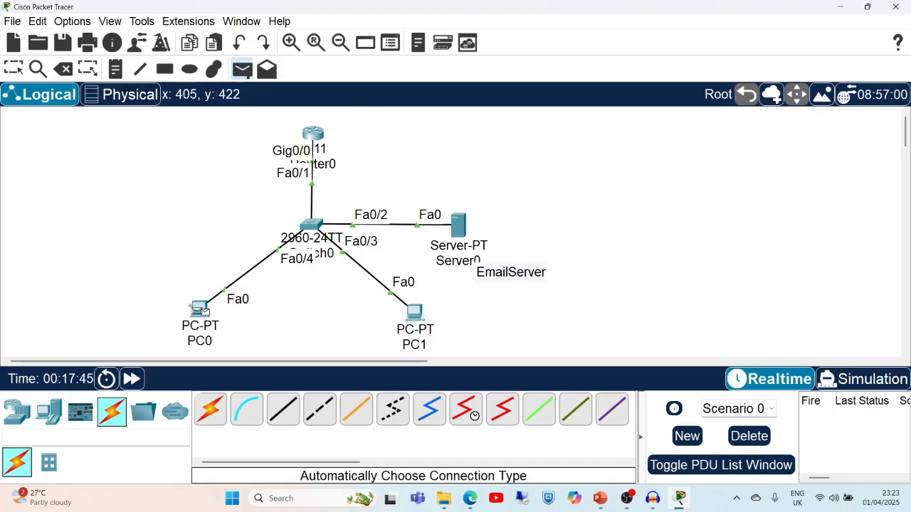
click(410, 314)
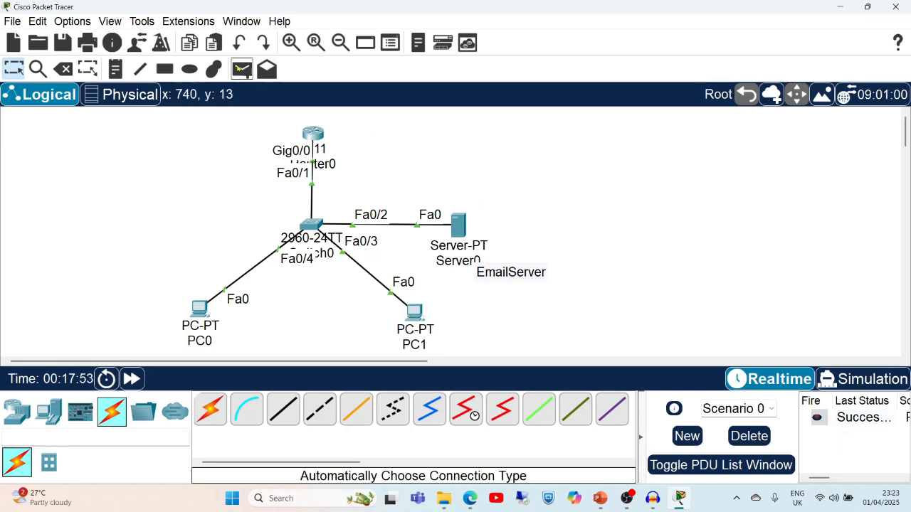
click(247, 73)
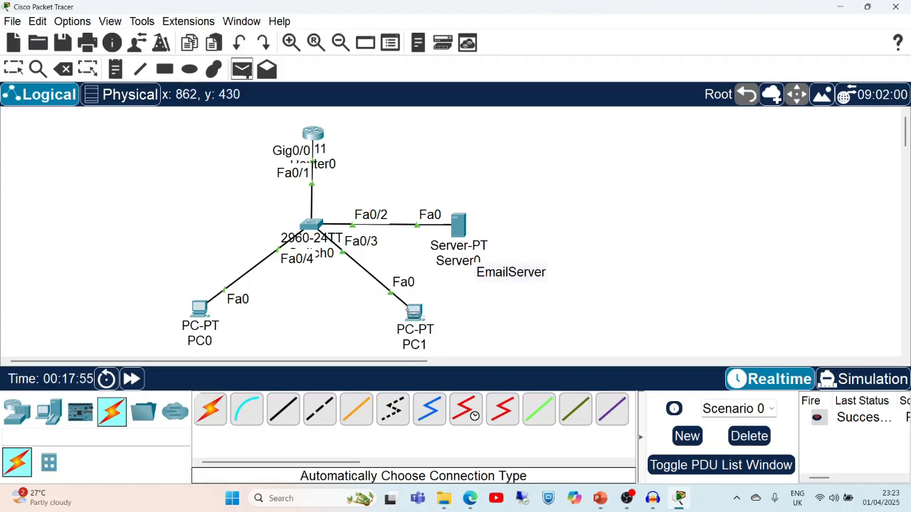
click(413, 314)
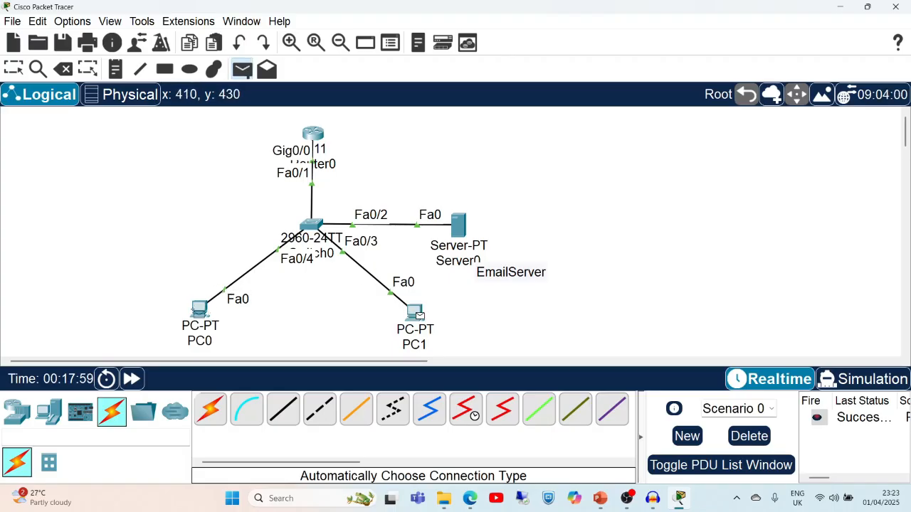
click(199, 313)
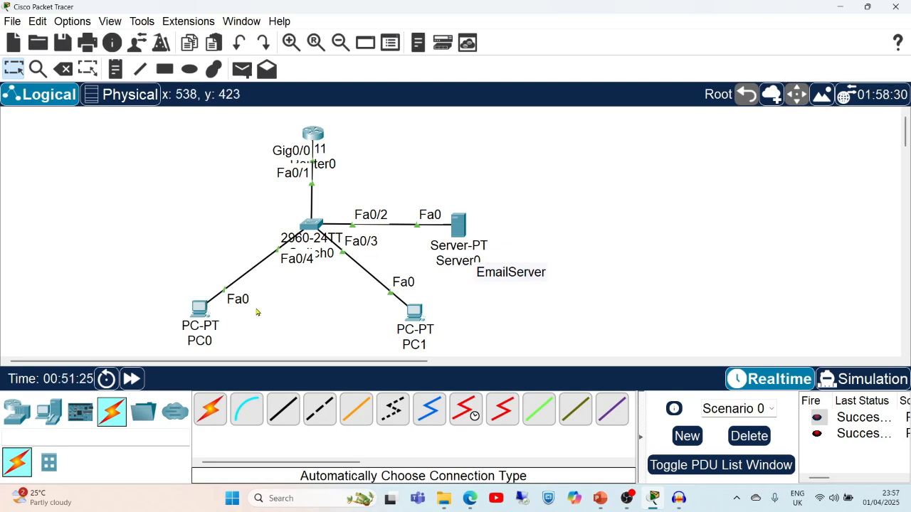
Compose a new email on PC0 addressed to the second user with subject 'test email'.
double_click(199, 311)
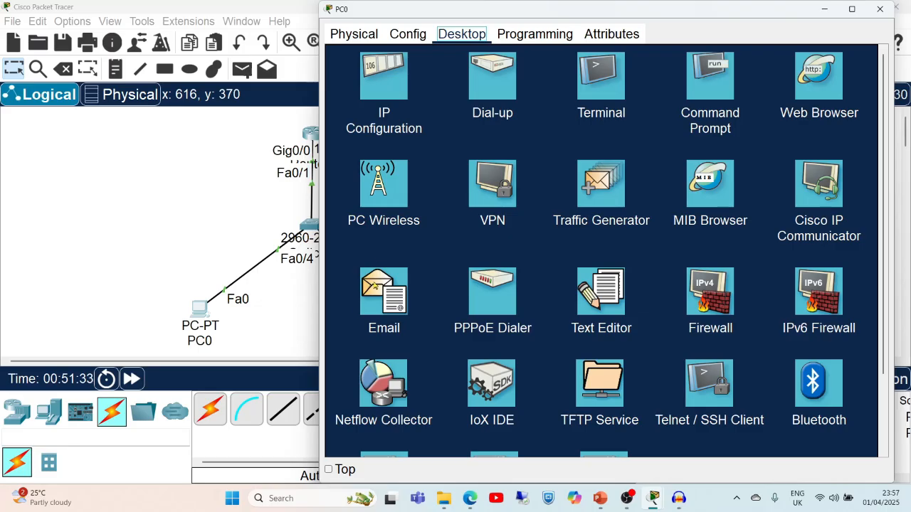
click(374, 285)
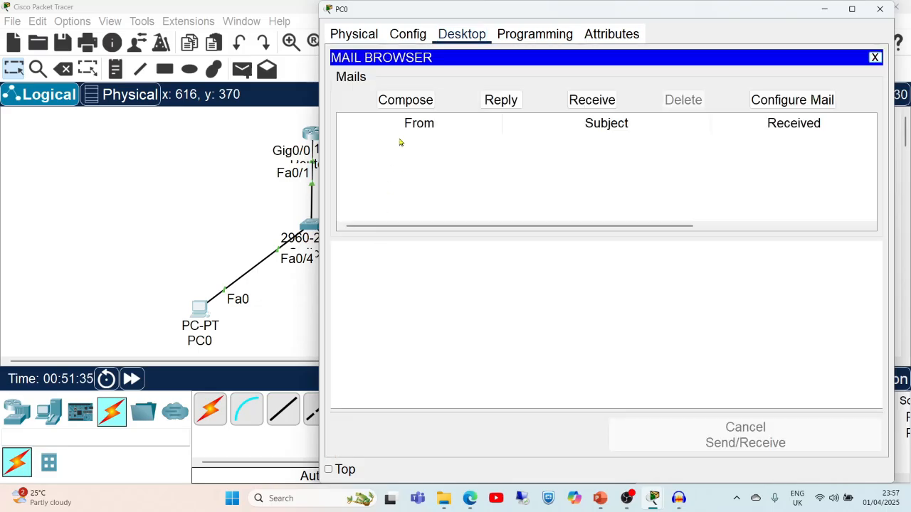
click(407, 101)
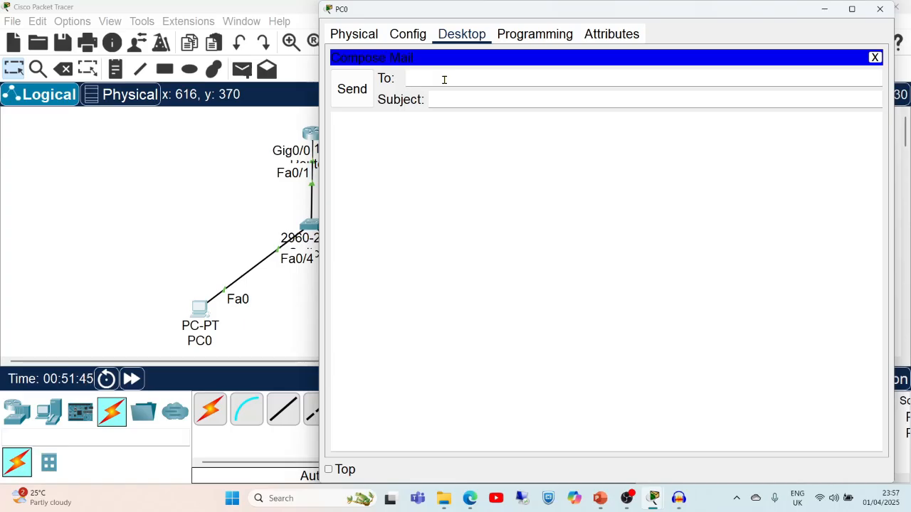
text(user2@gm)
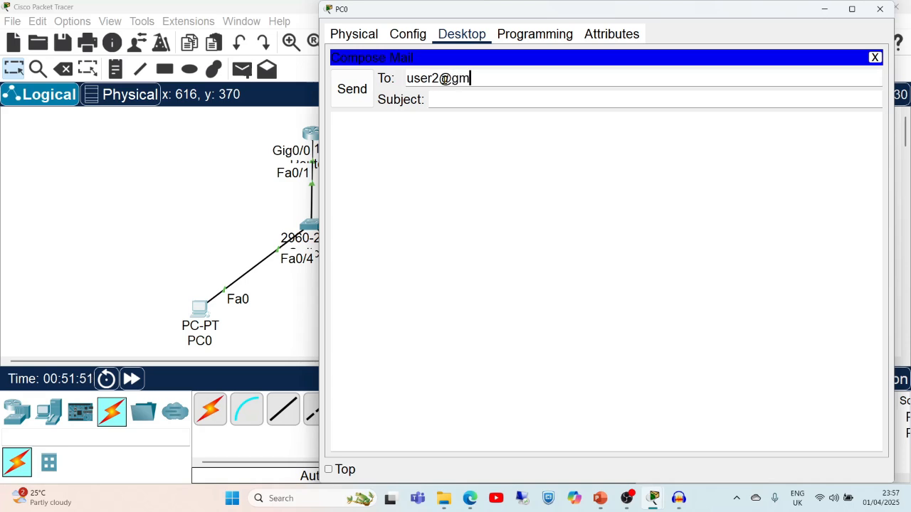
text(ail.com)
click(469, 104)
text(test)
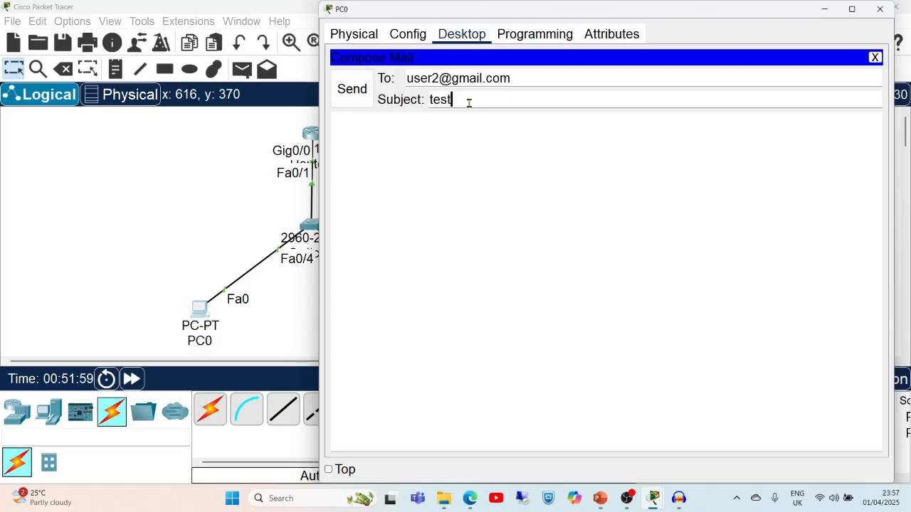
text( email)
Write the body 'Hello / How are you?', send the email, and close PC0.
click(393, 131)
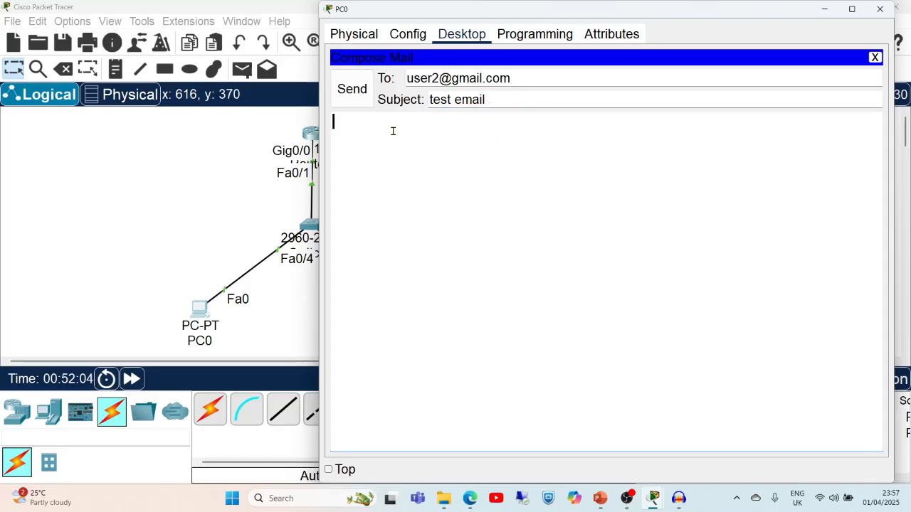
text(Hello)
key(Return)
text(How are you?)
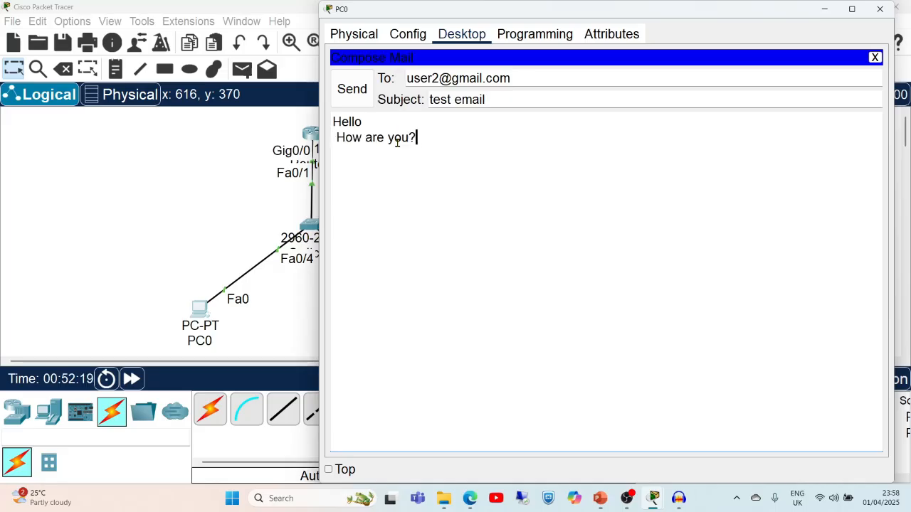
click(352, 90)
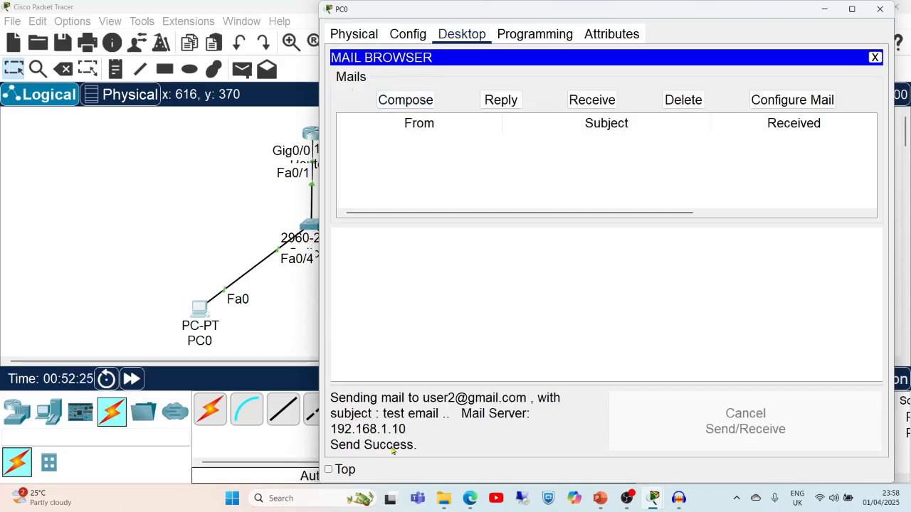
click(879, 9)
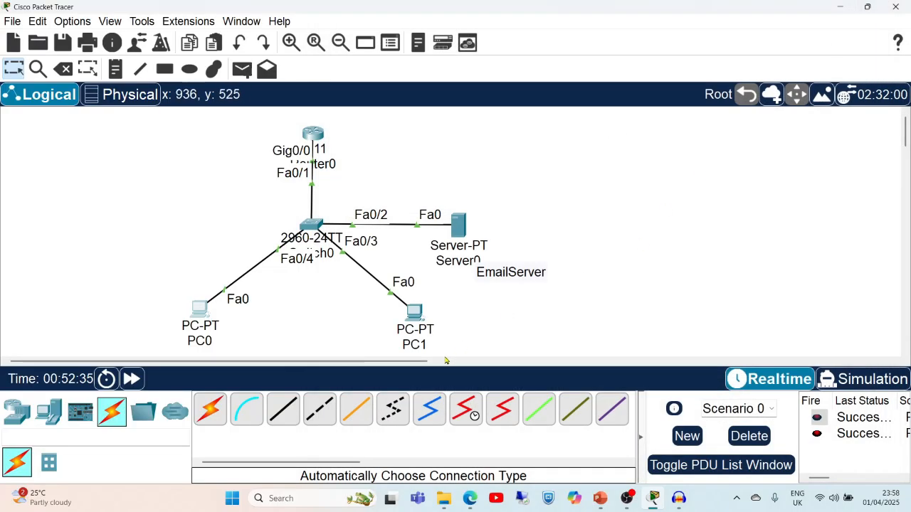
Receive mail on PC1, open the 'test email' message, and start a reply.
click(414, 313)
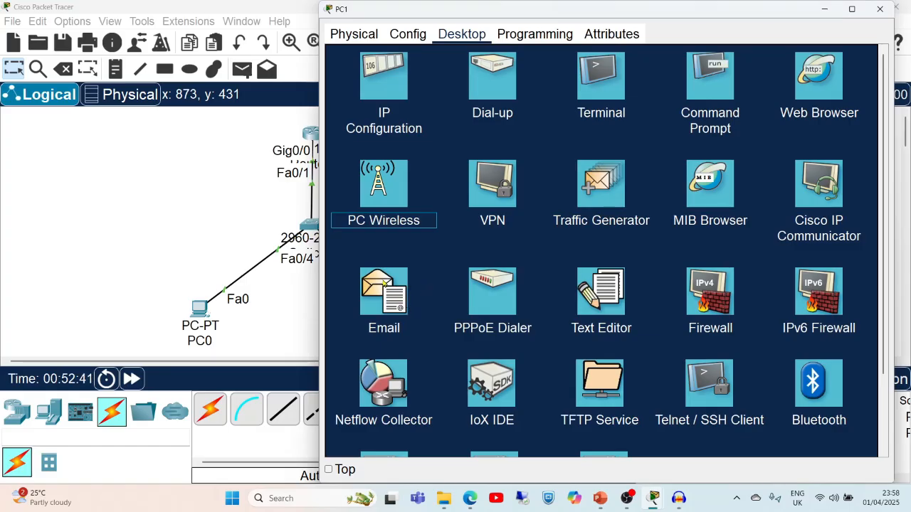
click(383, 284)
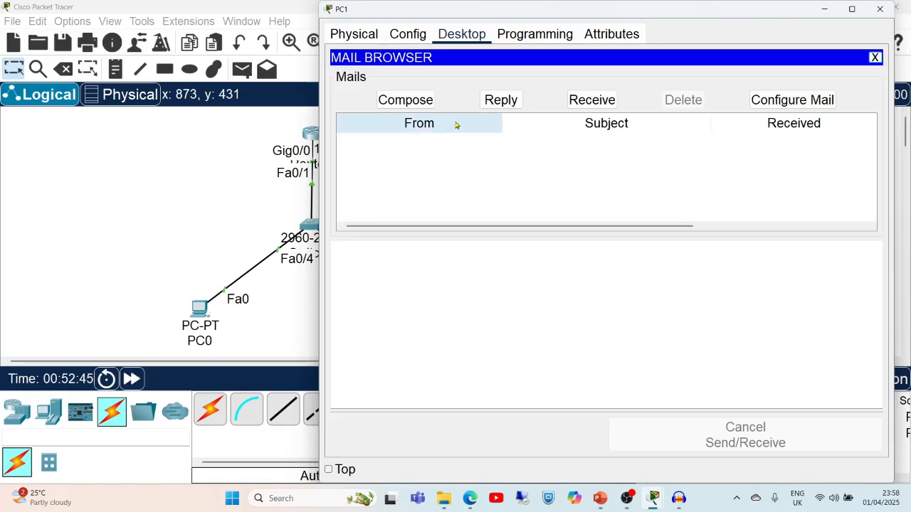
click(601, 101)
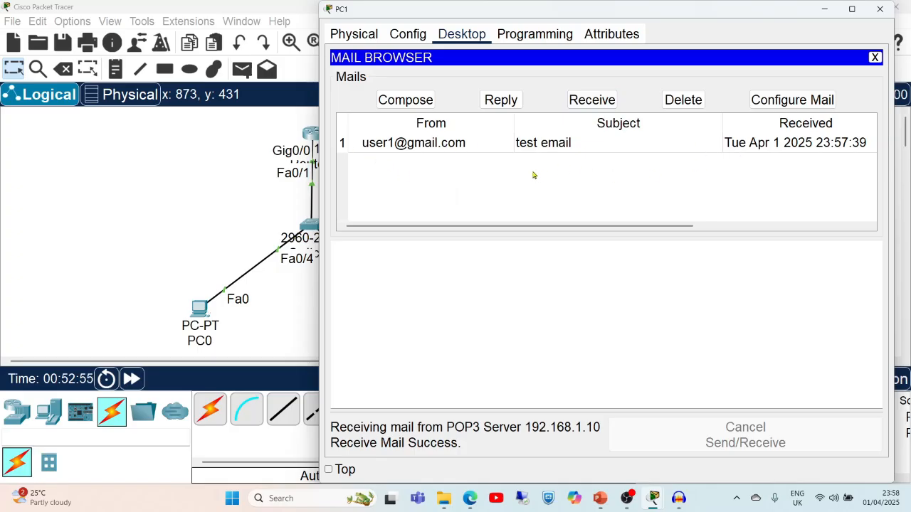
click(461, 144)
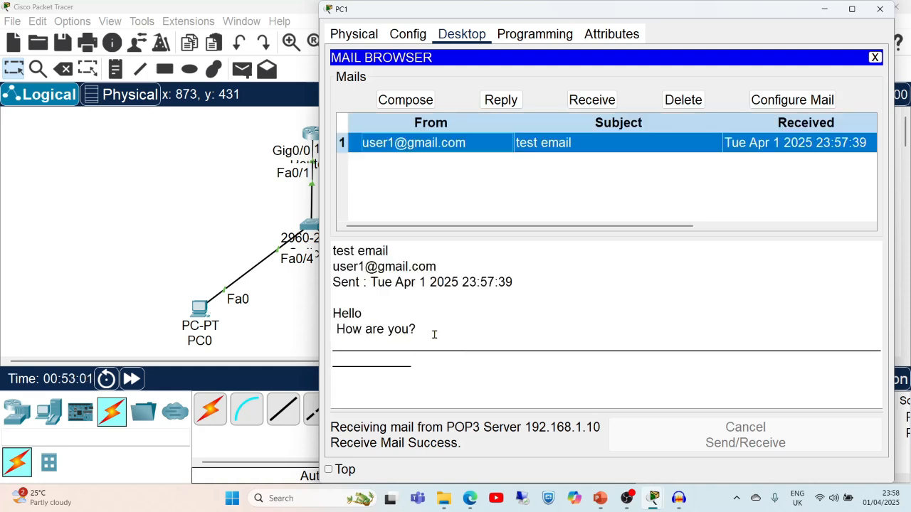
click(501, 100)
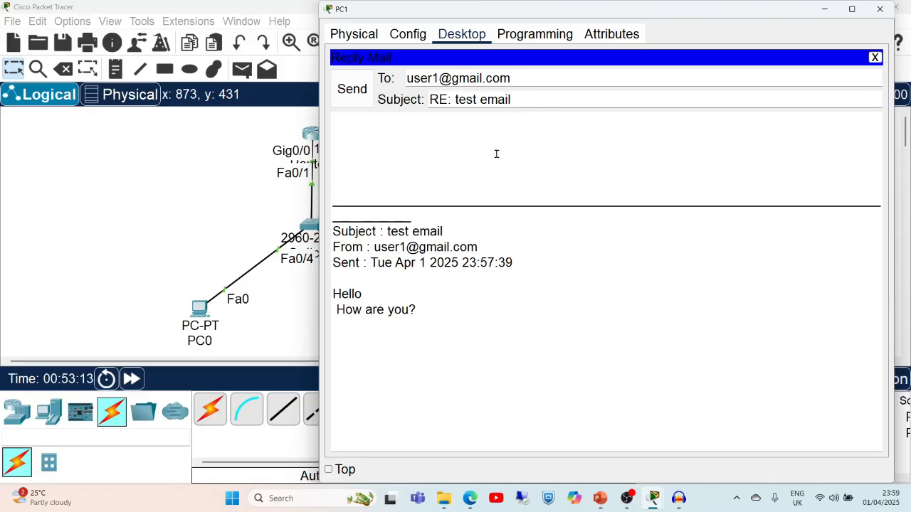
Write the reply body 'Hello / I am fine Thank you'.
click(457, 126)
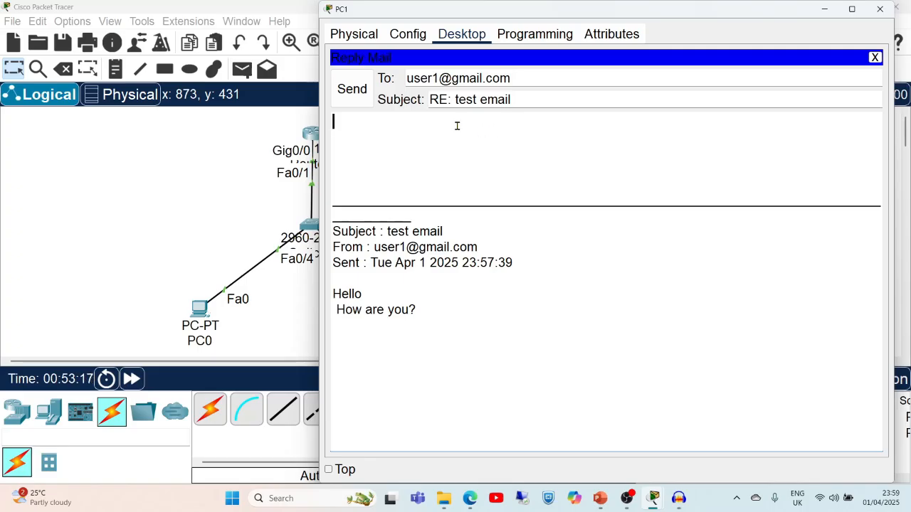
text(I)
key(BackSpace)
text(Hello)
key(Return)
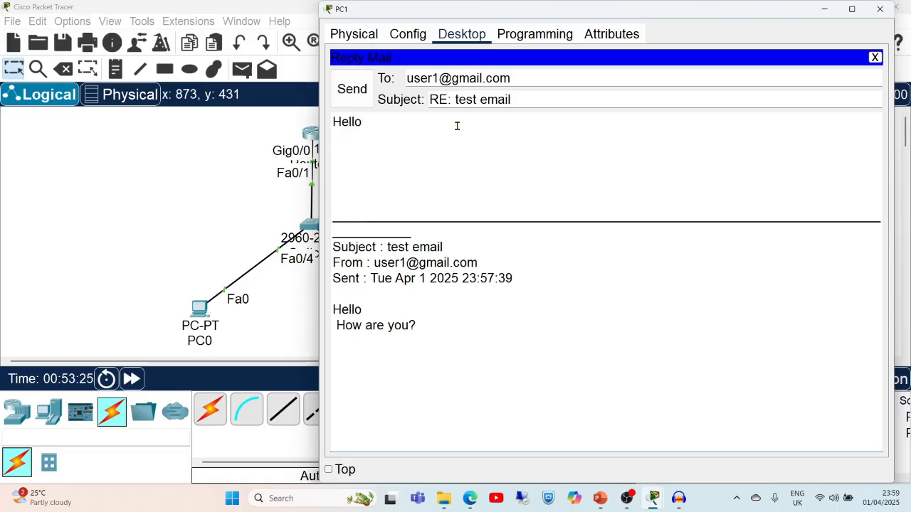
text(I am f)
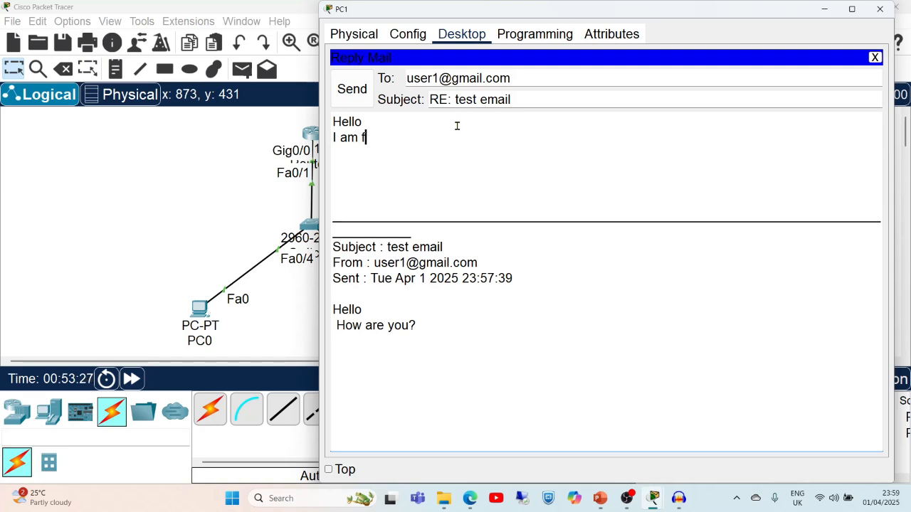
text(ine Thank )
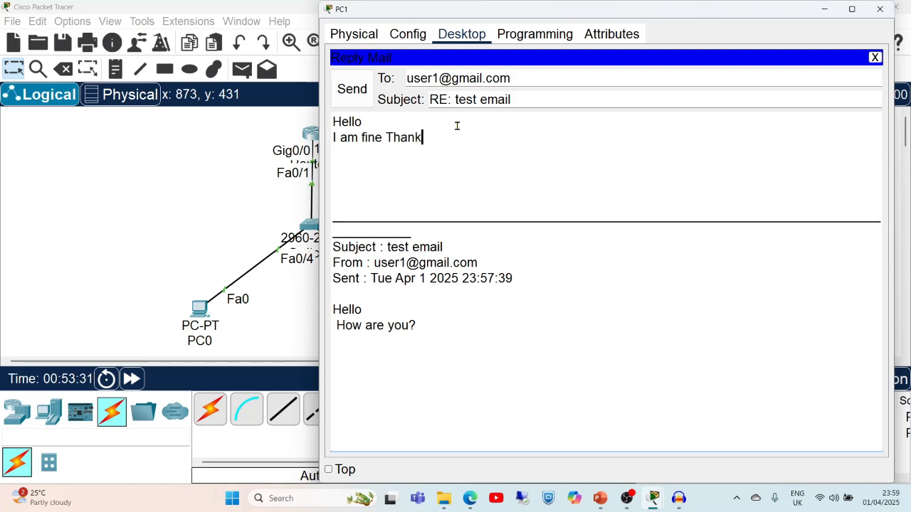
text(you)
Send the 'RE: test email' reply twice until it succeeds, then close PC1.
click(353, 95)
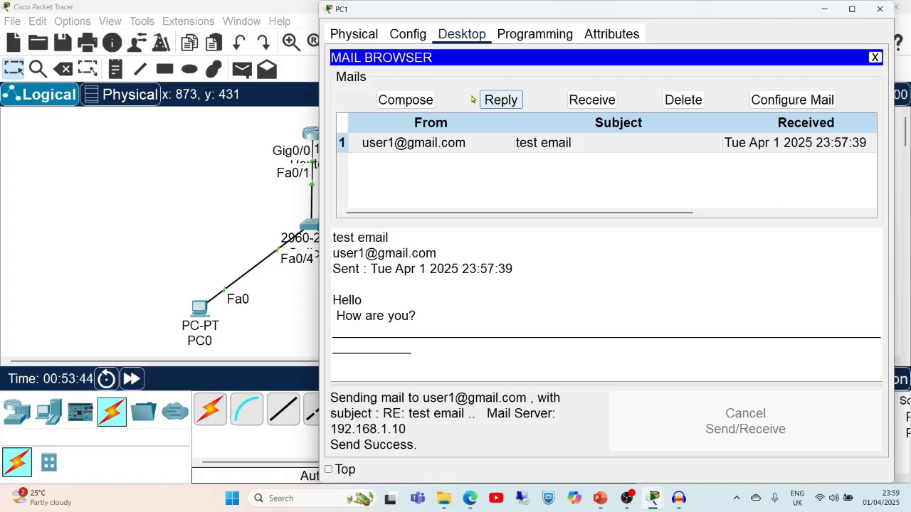
click(420, 100)
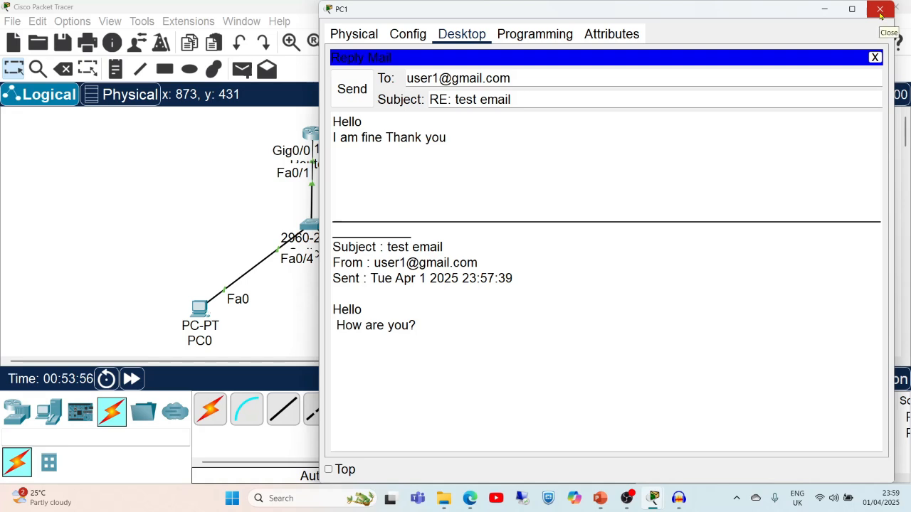
click(359, 98)
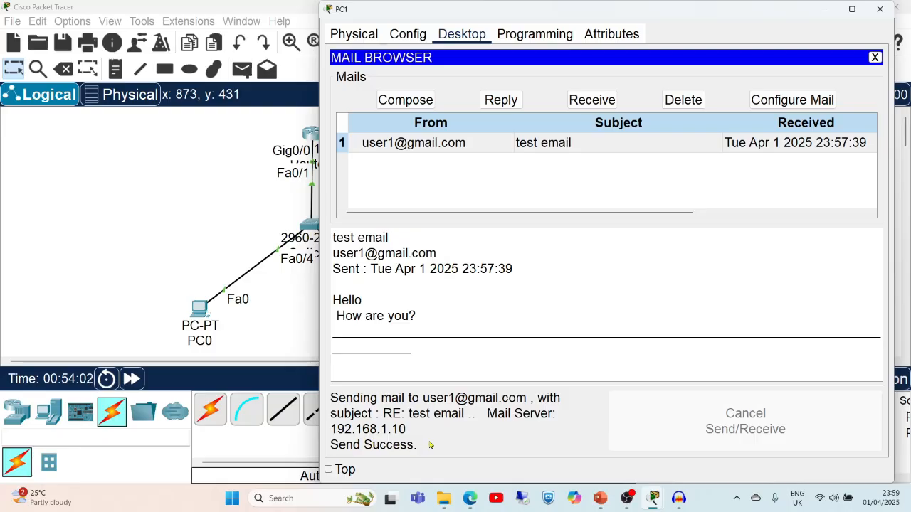
click(879, 9)
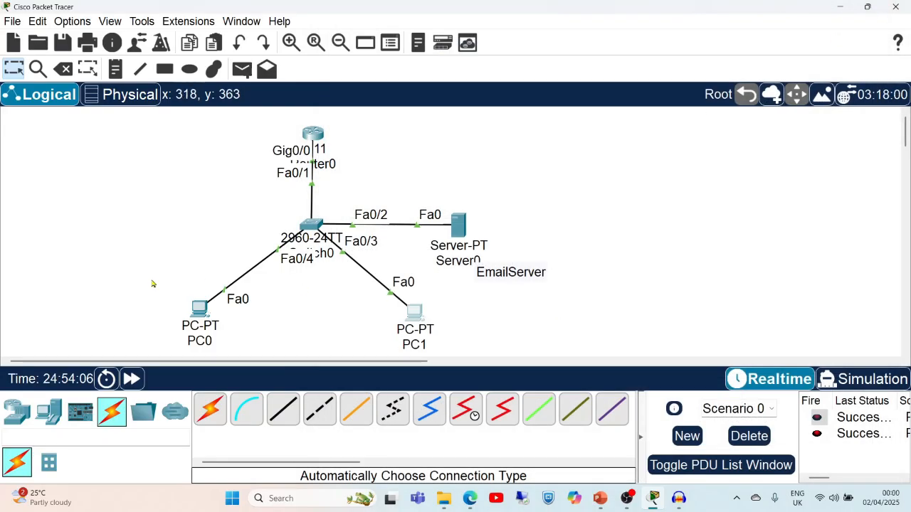
Receive mail on PC0, read the latest 'RE: test email' reply, and close PC0.
click(202, 316)
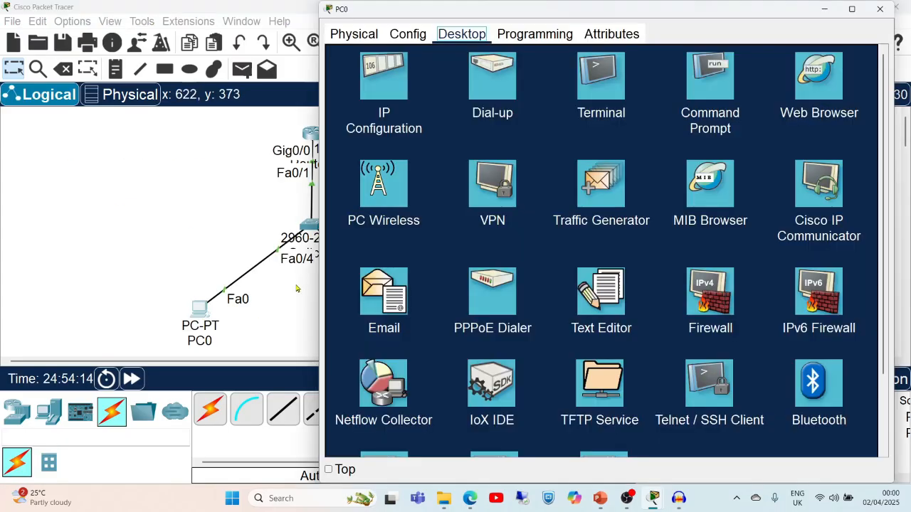
click(375, 280)
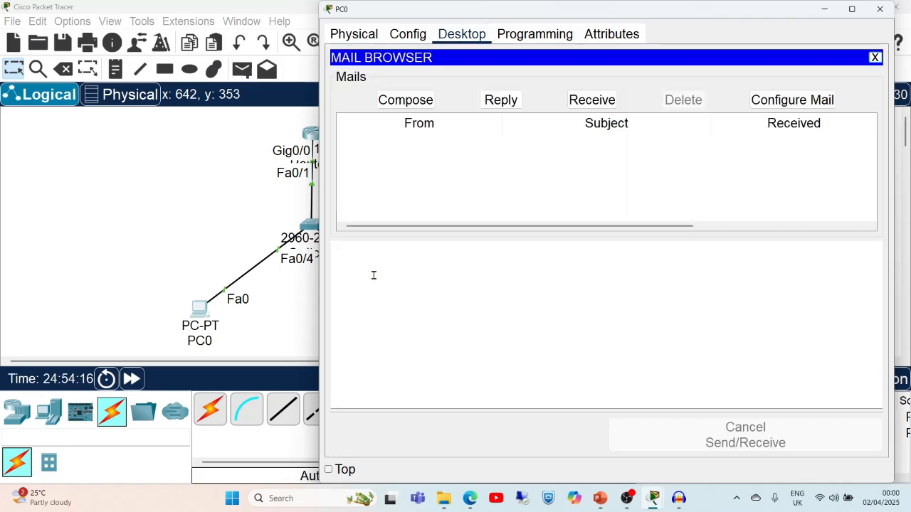
click(587, 102)
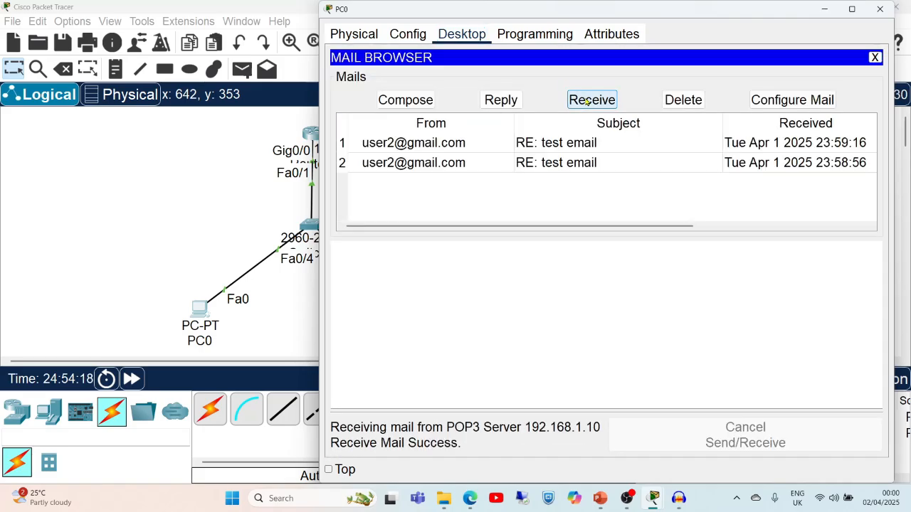
click(428, 143)
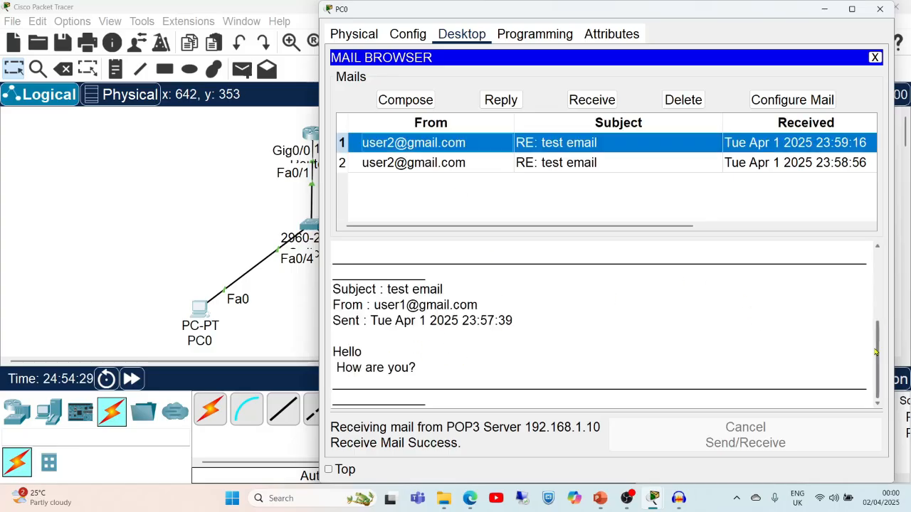
drag(877, 353, 871, 261)
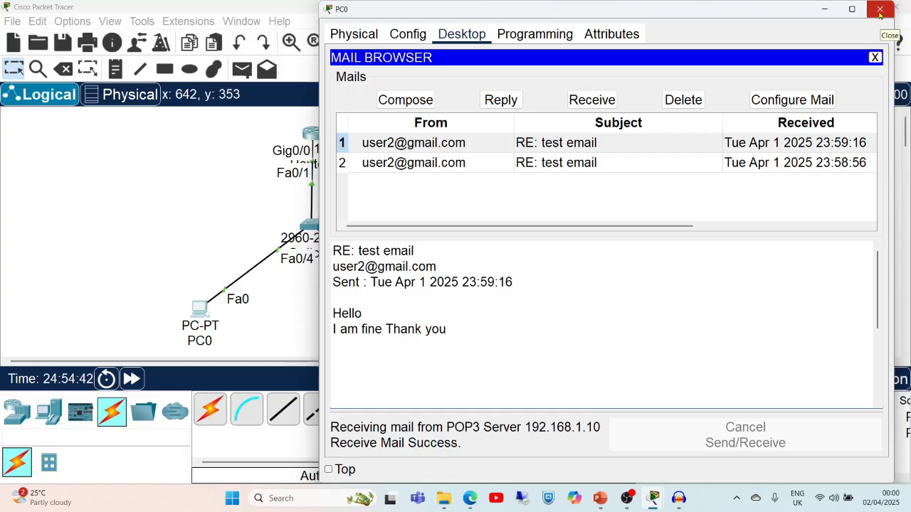
click(881, 14)
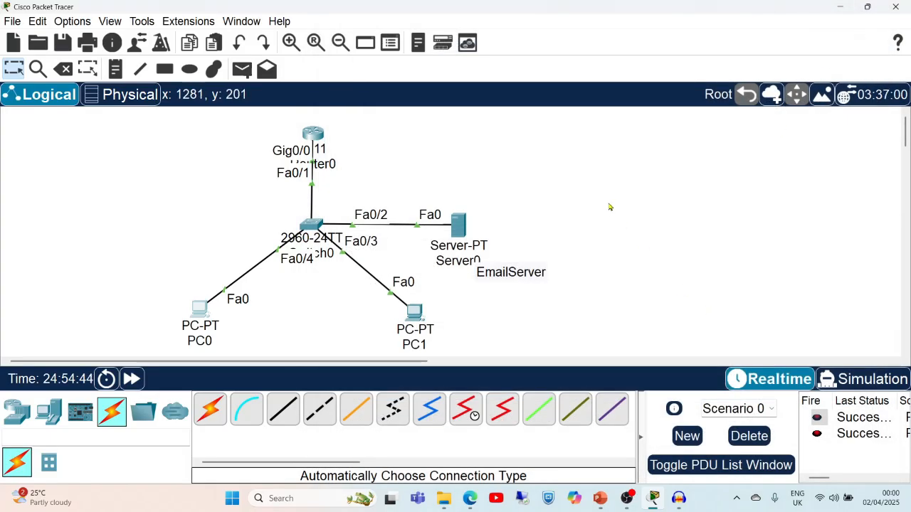